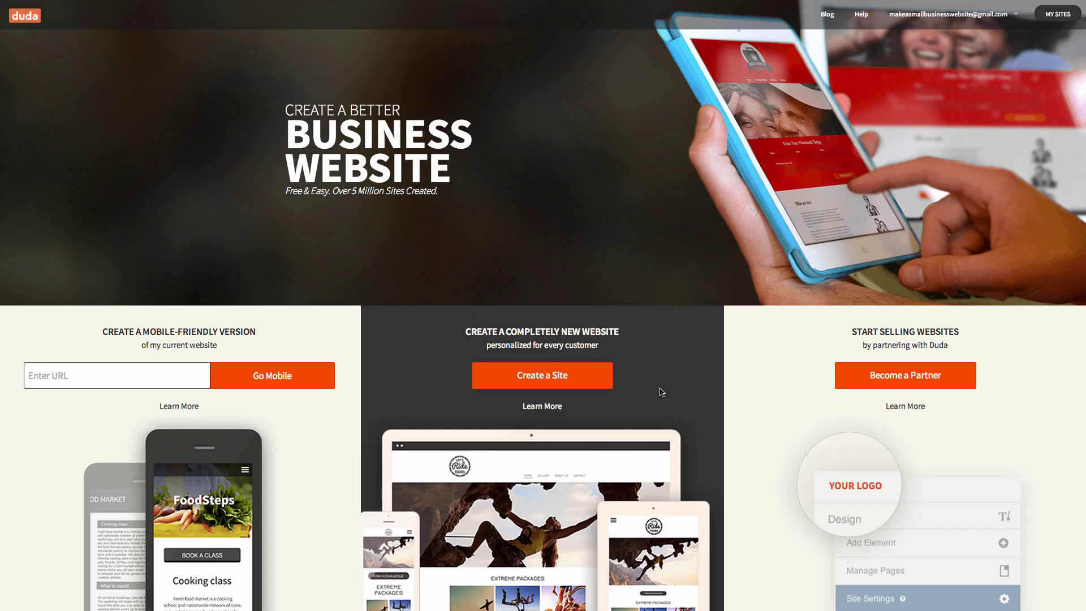
Start a new site and scroll the template gallery down to Amelie Photography
click(588, 388)
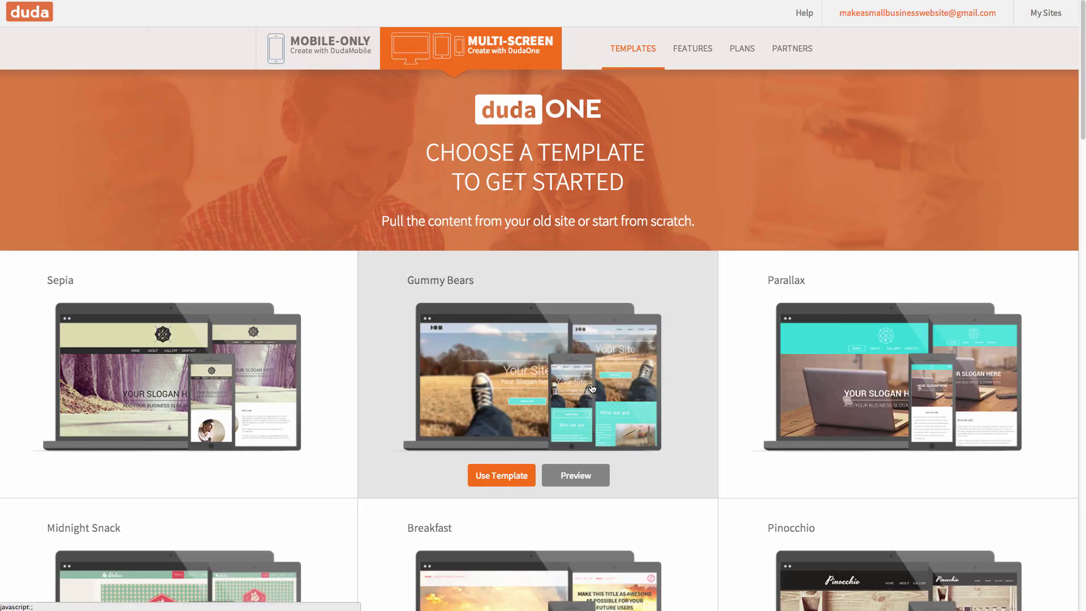
scroll(588, 388, down, 3)
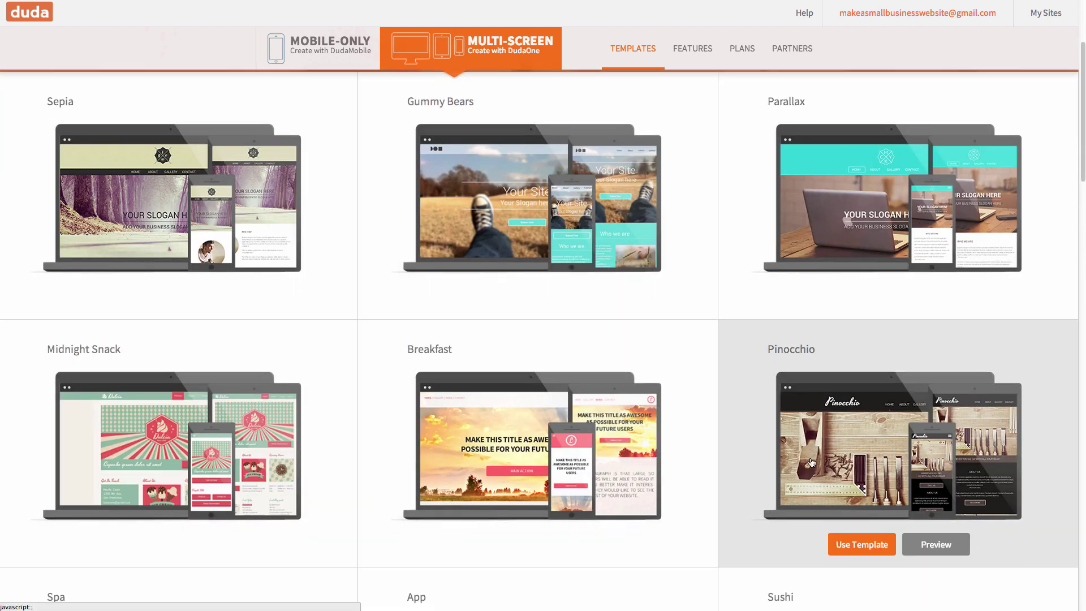
scroll(810, 461, down, 2)
scroll(810, 461, down, 2)
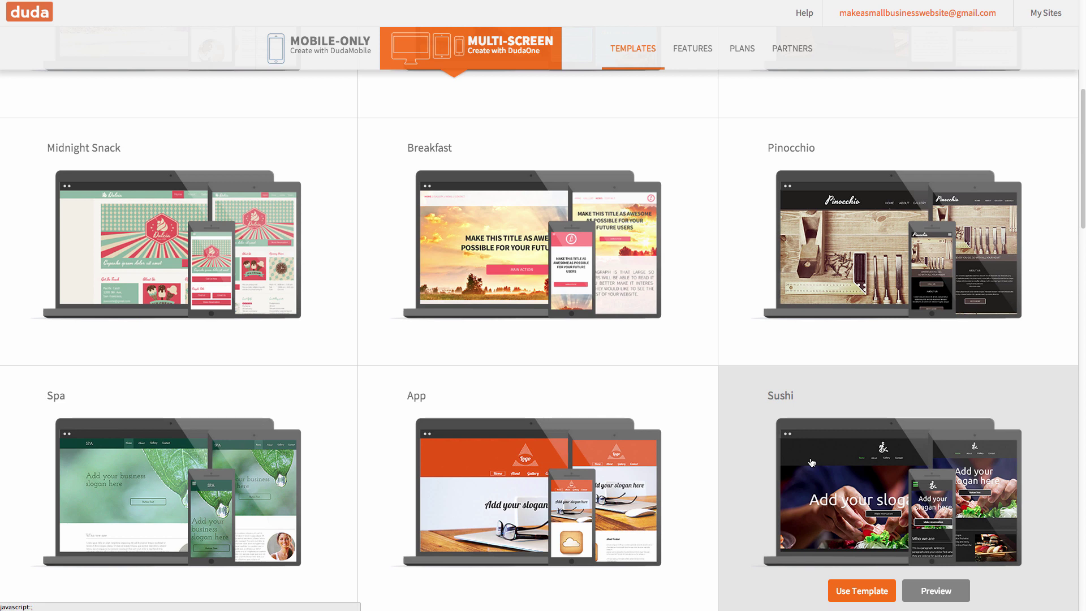
scroll(809, 462, down, 1)
scroll(810, 462, down, 1)
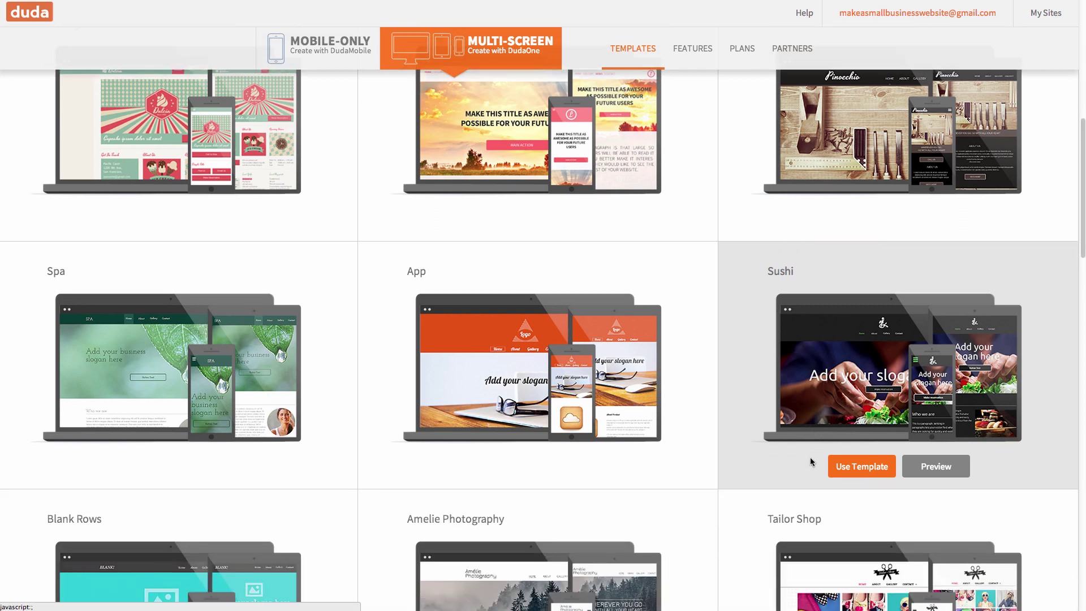
scroll(811, 462, down, 1)
scroll(811, 462, down, 2)
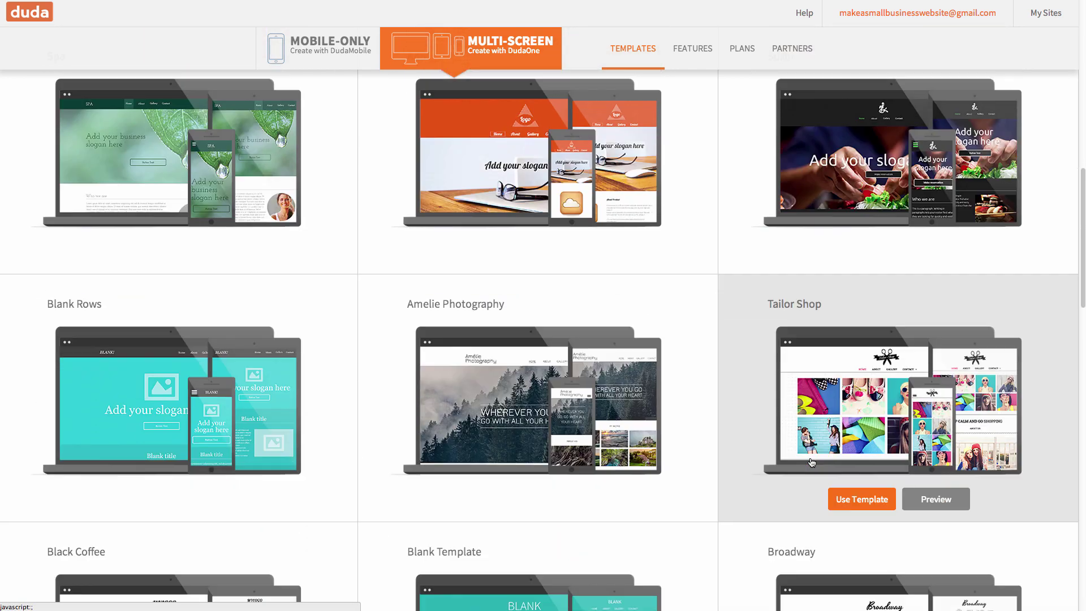
scroll(811, 462, down, 1)
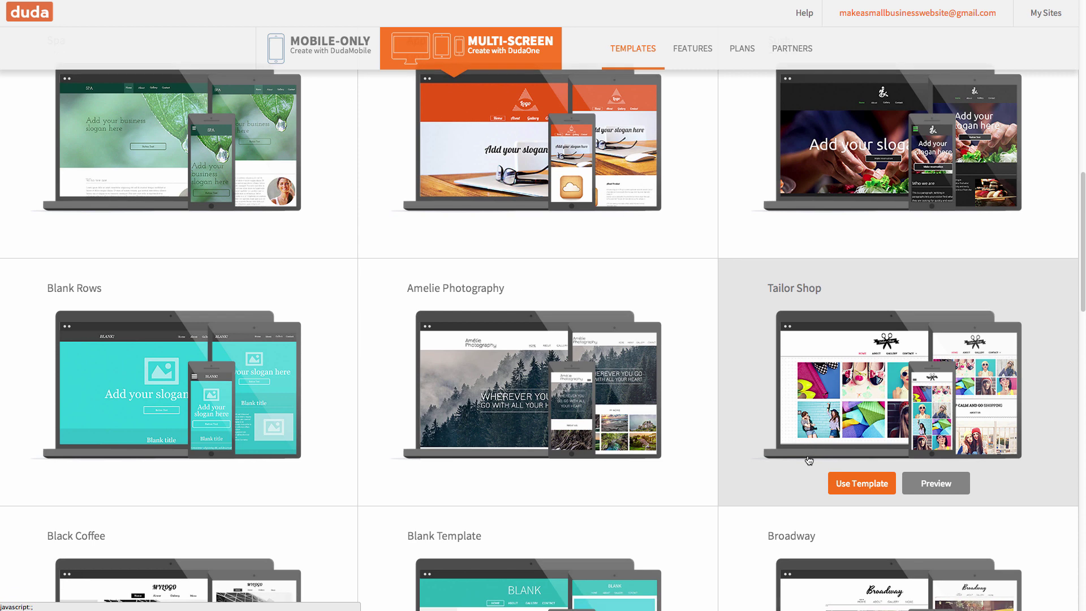
Create the site from the Amelie Photography template alone, importing no existing content
click(558, 438)
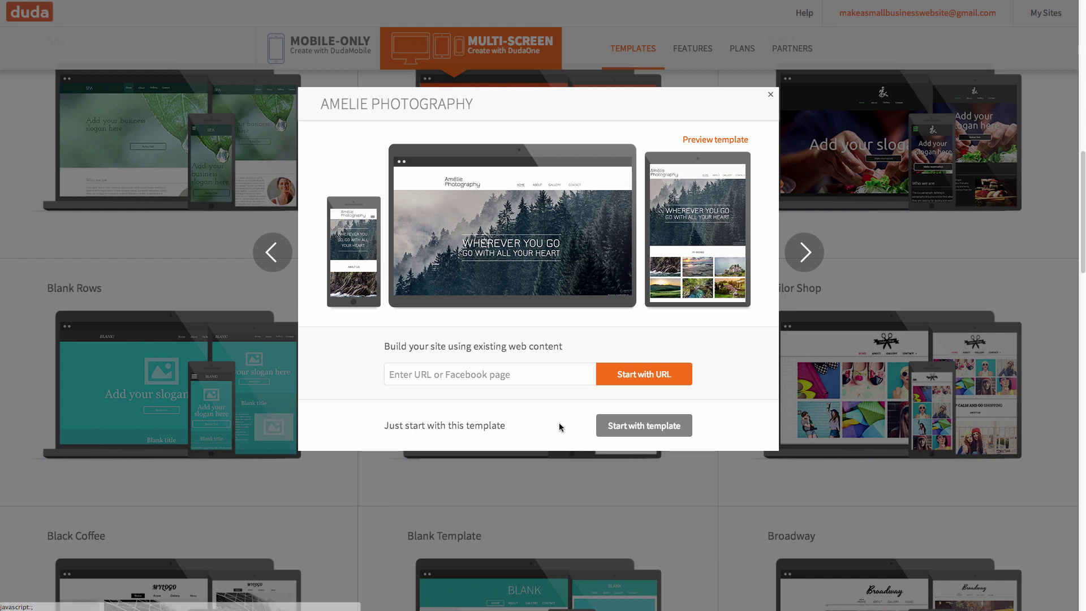
click(560, 378)
click(608, 425)
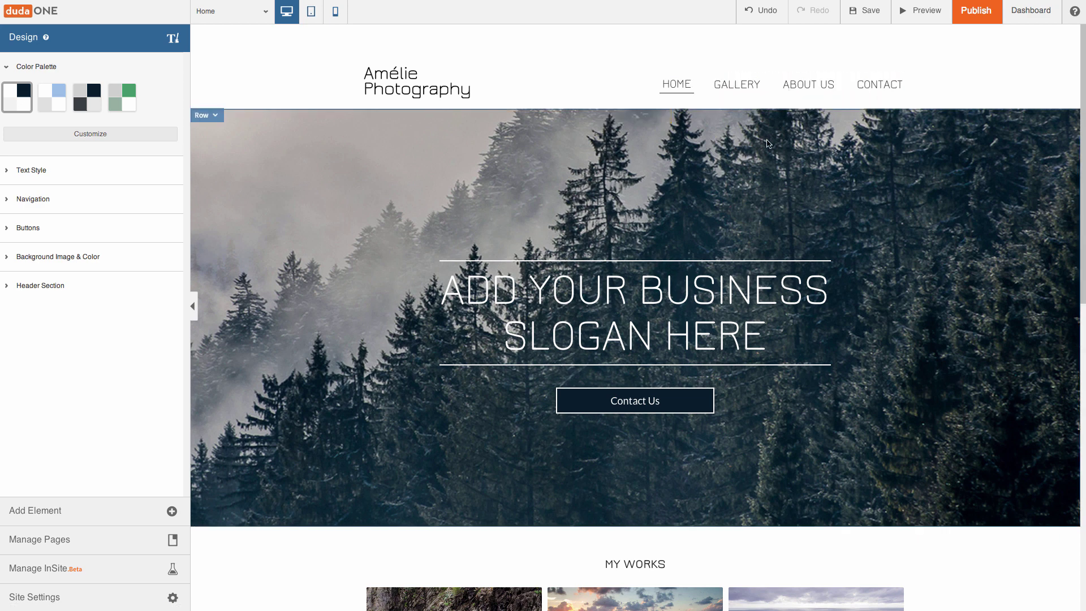
Switch to the tablet layout and open and close its side navigation menu
click(312, 16)
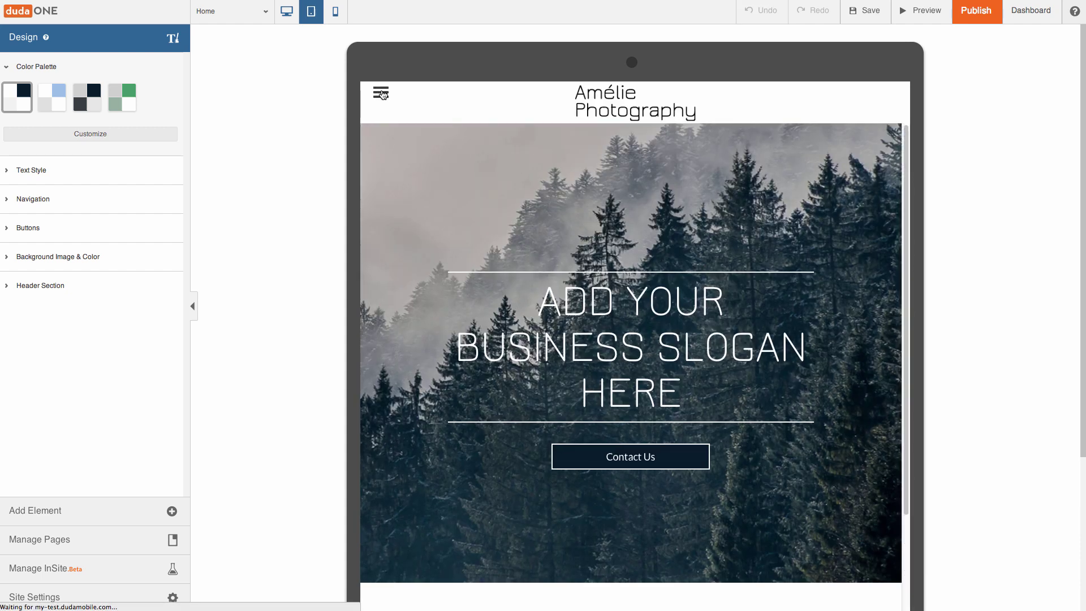
click(381, 92)
click(517, 93)
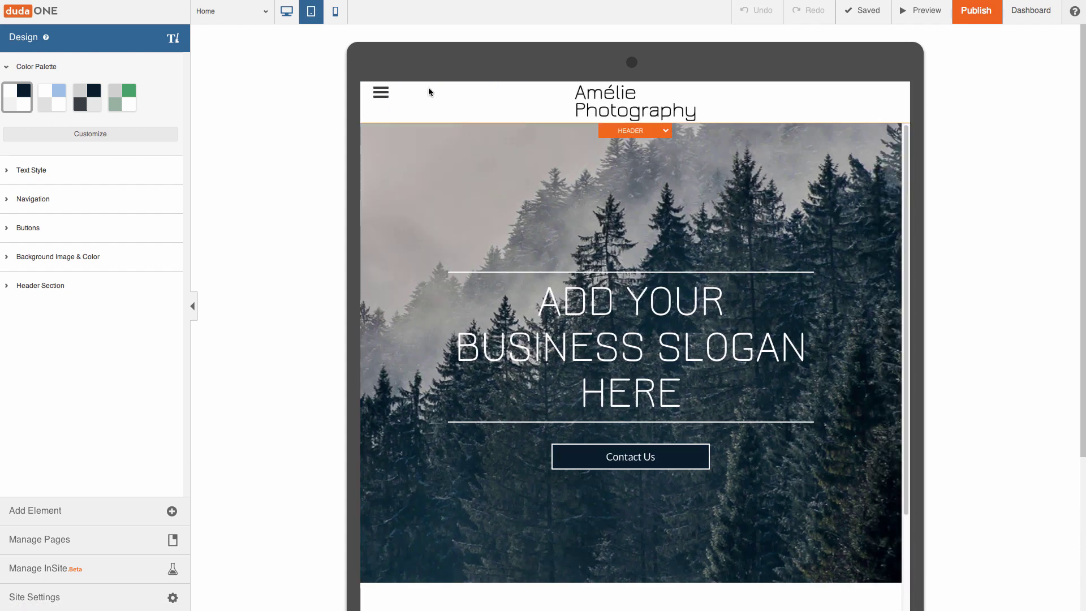
Switch to the phone layout and scroll down through the phone frame
click(336, 23)
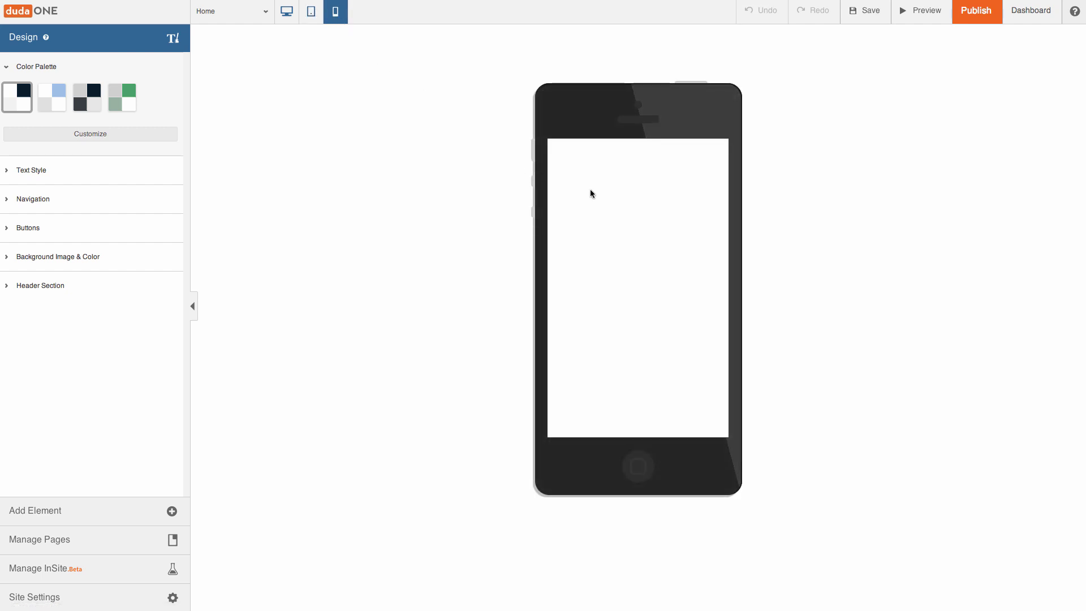
scroll(633, 238, down, 2)
scroll(644, 254, down, 2)
scroll(663, 272, down, 4)
scroll(664, 272, down, 2)
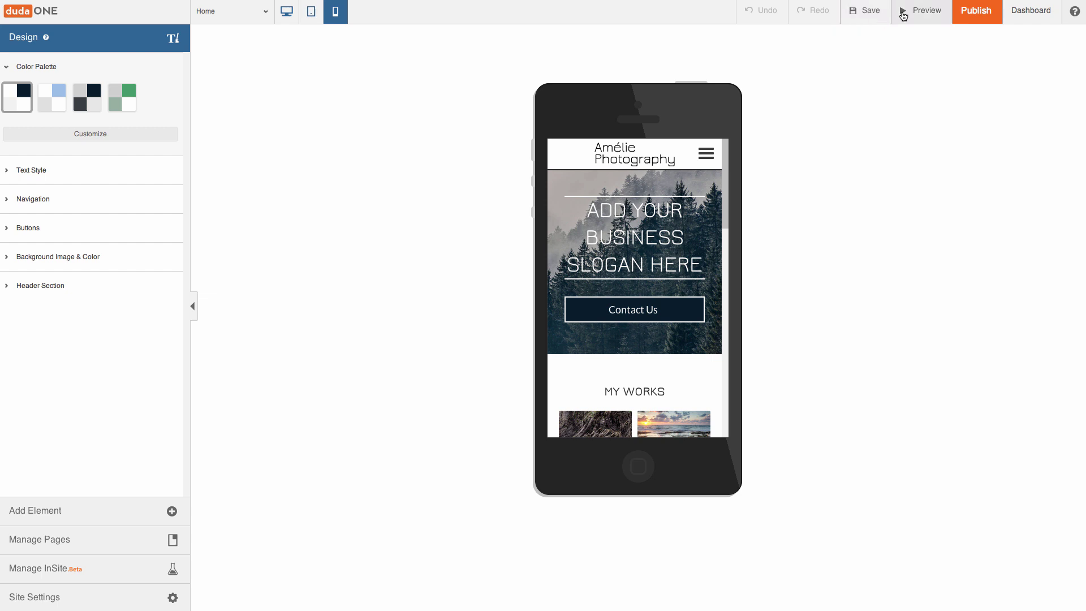
Preview the site with the phone frame set to an iPhone
click(902, 13)
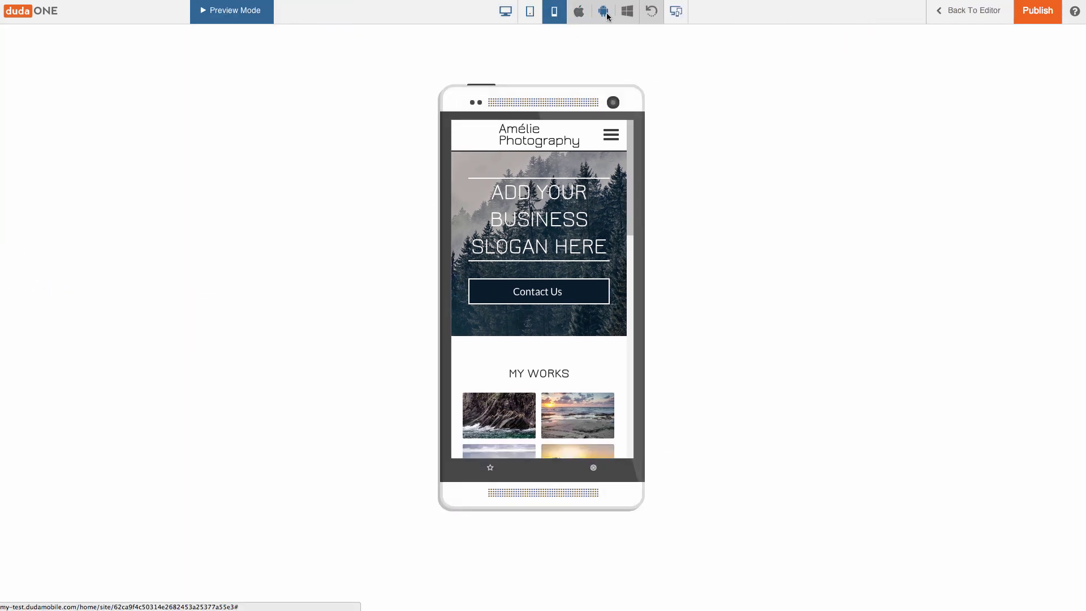
click(626, 12)
click(582, 13)
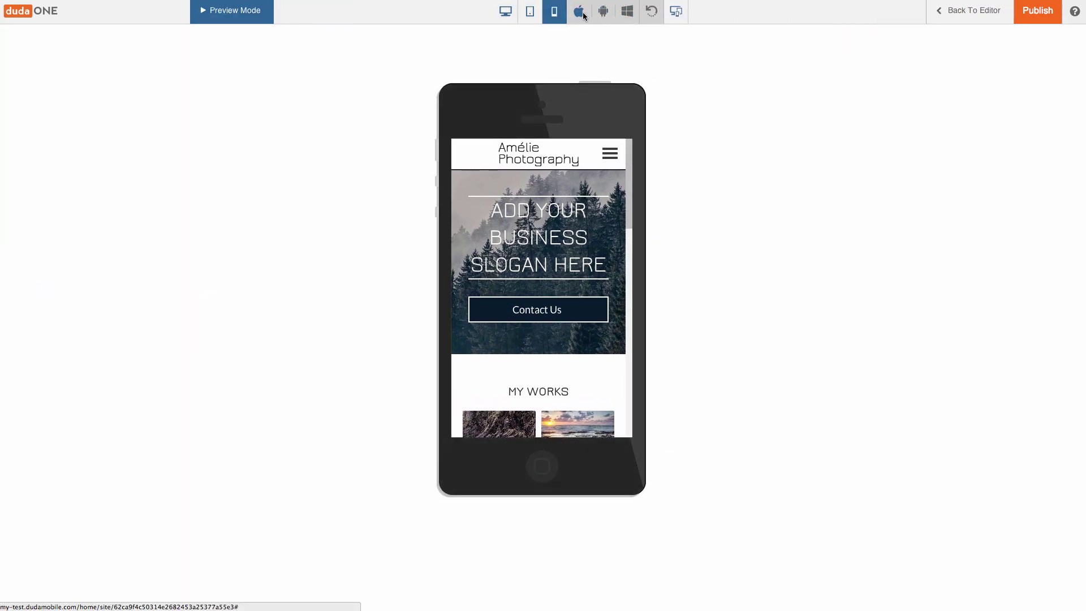
Show desktop, tablet and phone previews together and open the tablet's navigation menu
click(675, 11)
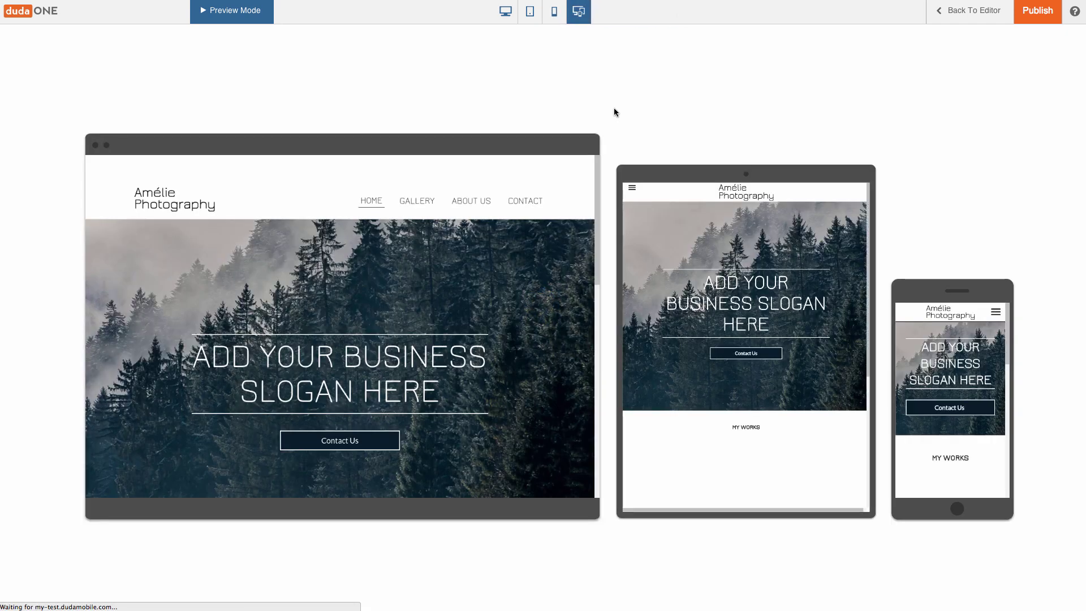
scroll(538, 229, down, 3)
scroll(538, 229, up, 3)
click(633, 190)
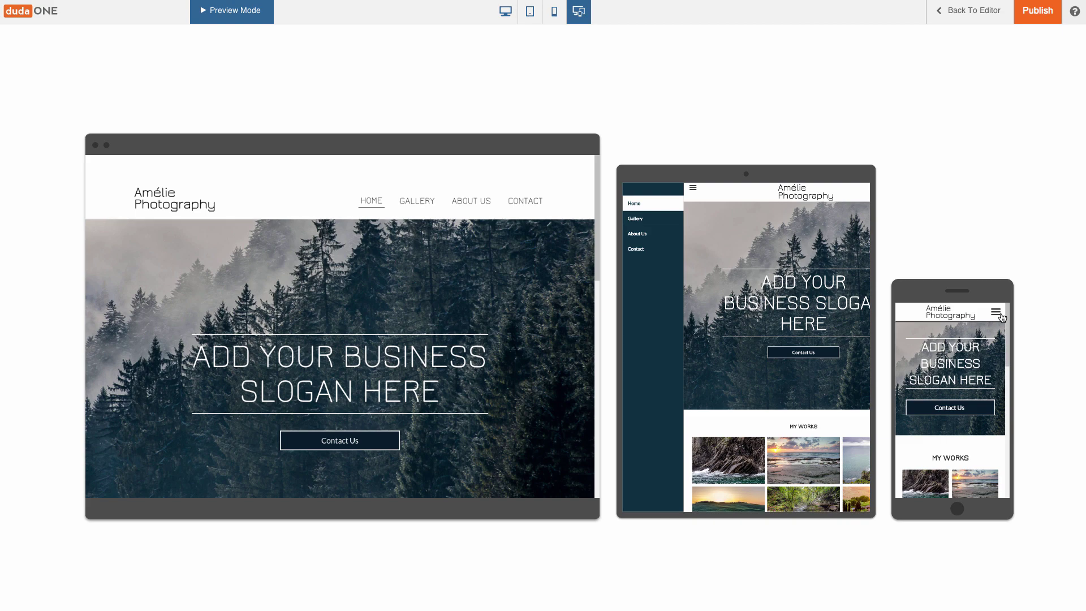
Back in the editor, change the hero slogan to 'MAKE A SMALL BUSINESS WEBSITE'
click(987, 10)
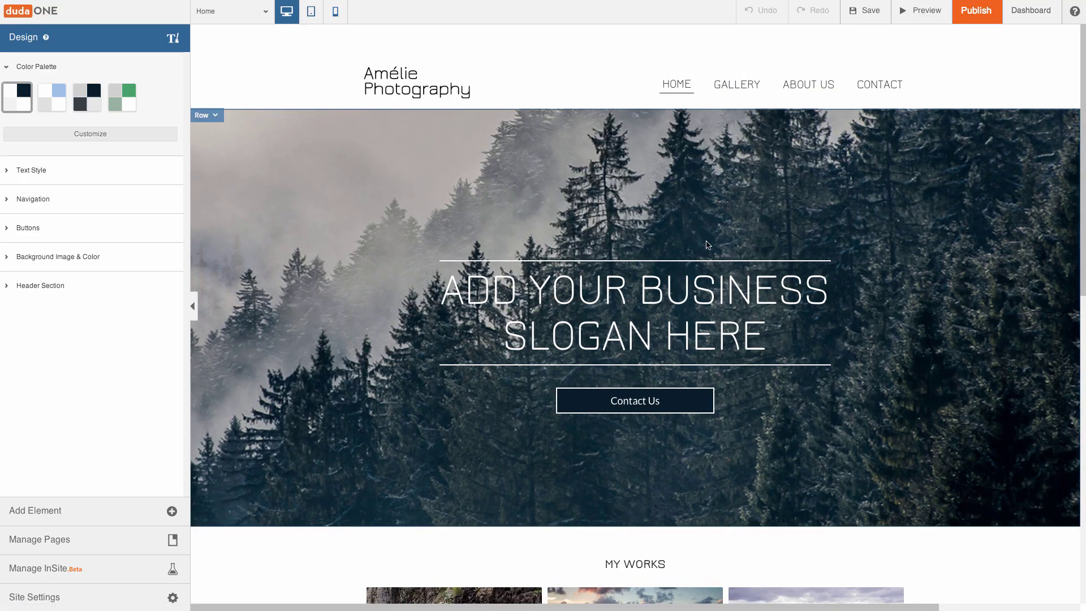
click(757, 323)
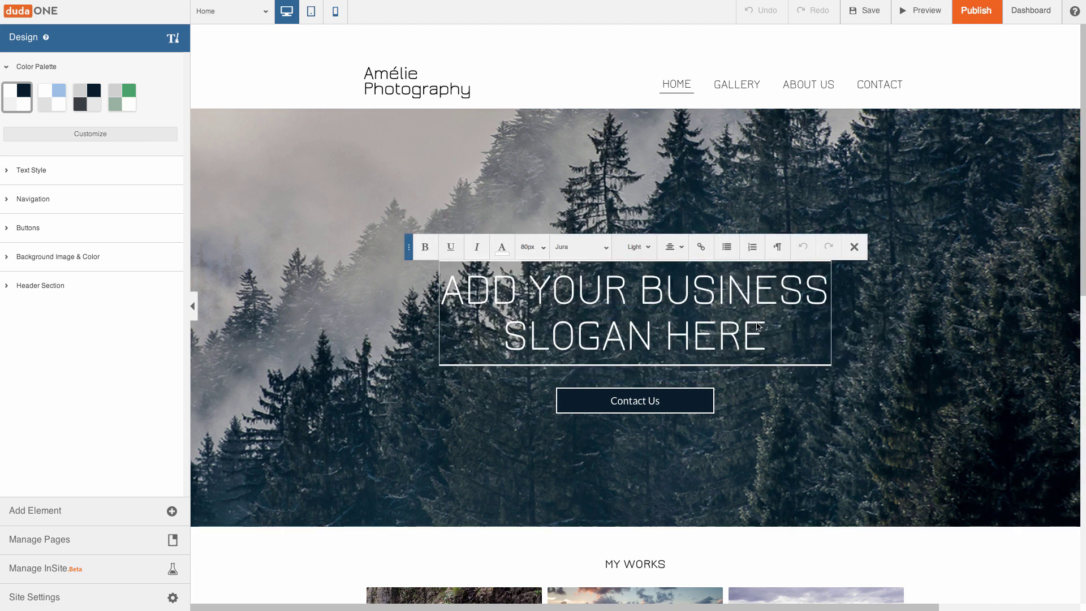
drag(769, 335, 447, 298)
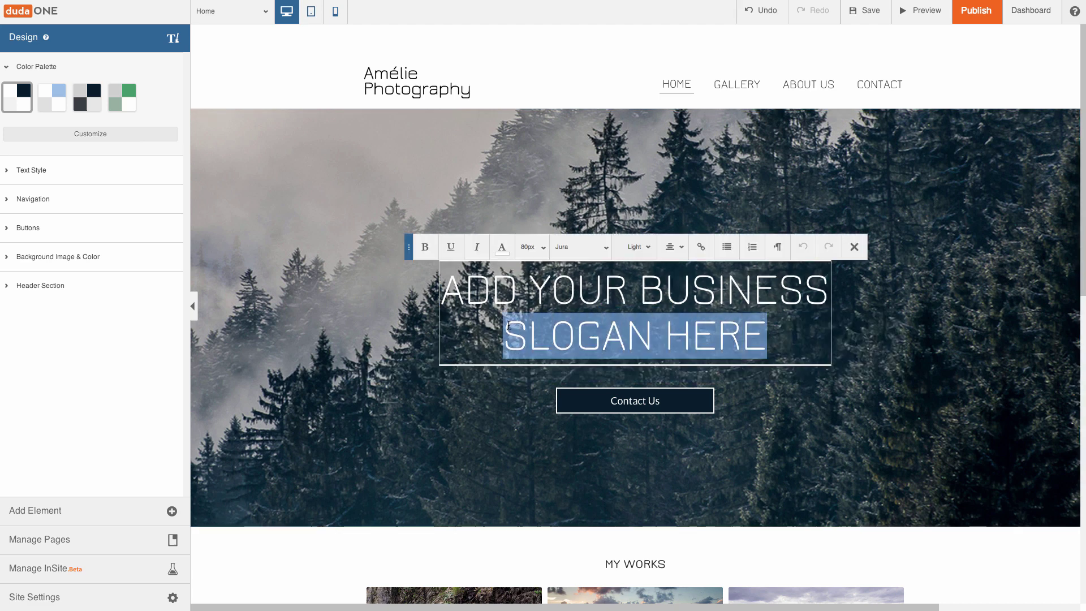
text(MAKE A SMALL BUSINESS WEBSITE)
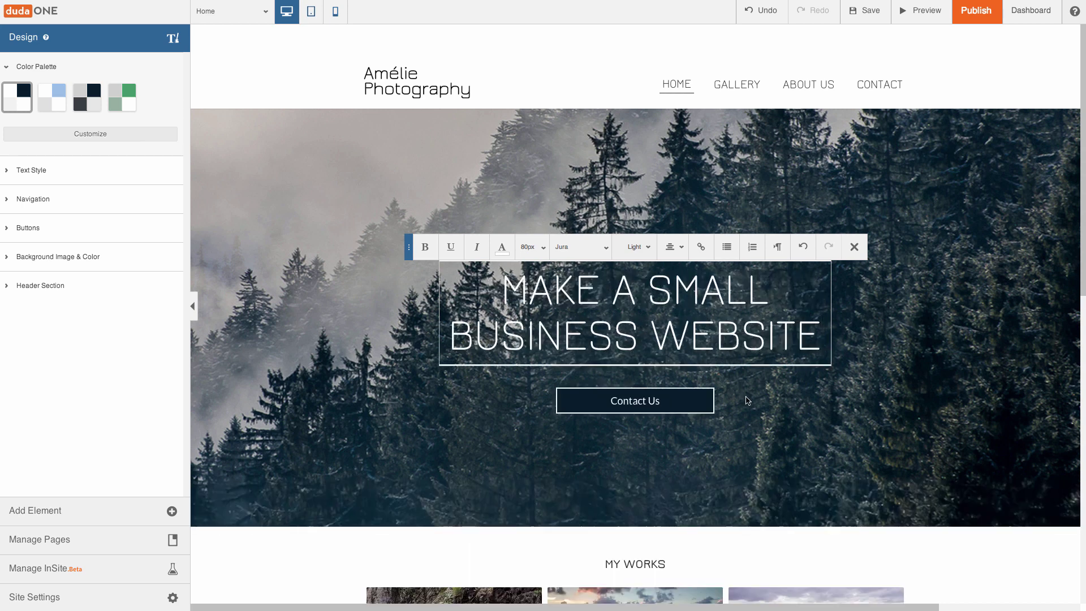
click(747, 399)
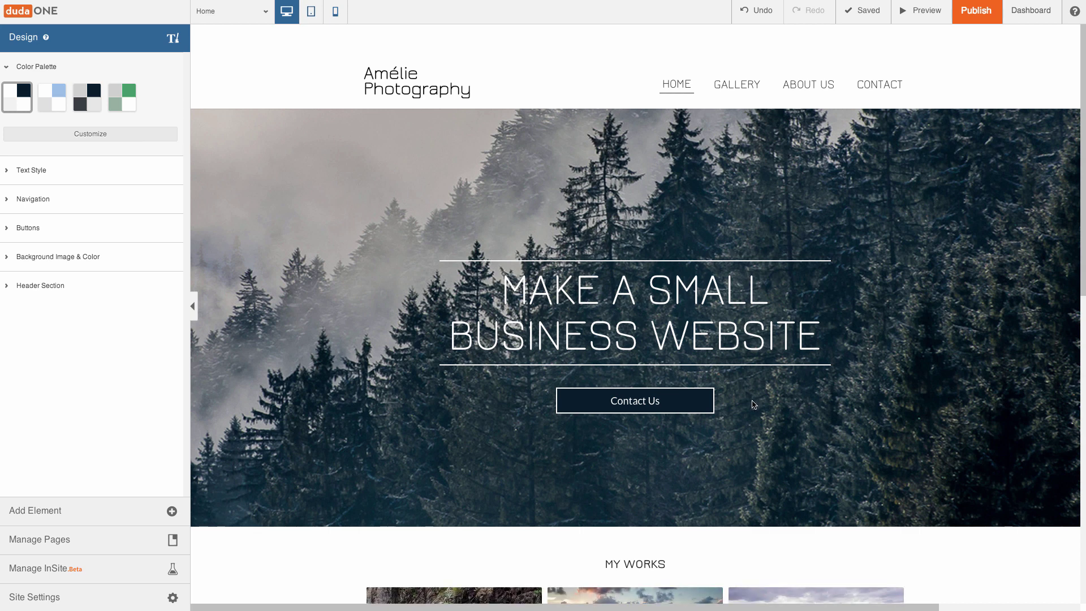
Add a Popular Button beside Contact Us in the hero, then delete it again
click(145, 513)
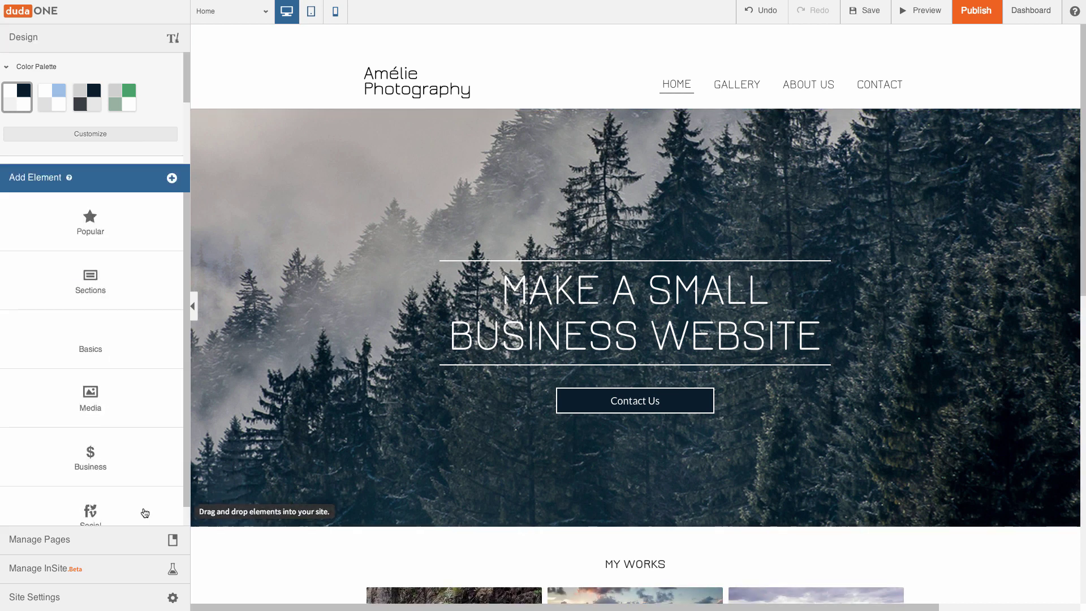
click(122, 120)
mouse_move(112, 272)
mouse_down()
mouse_move(684, 409)
mouse_move(649, 410)
mouse_up()
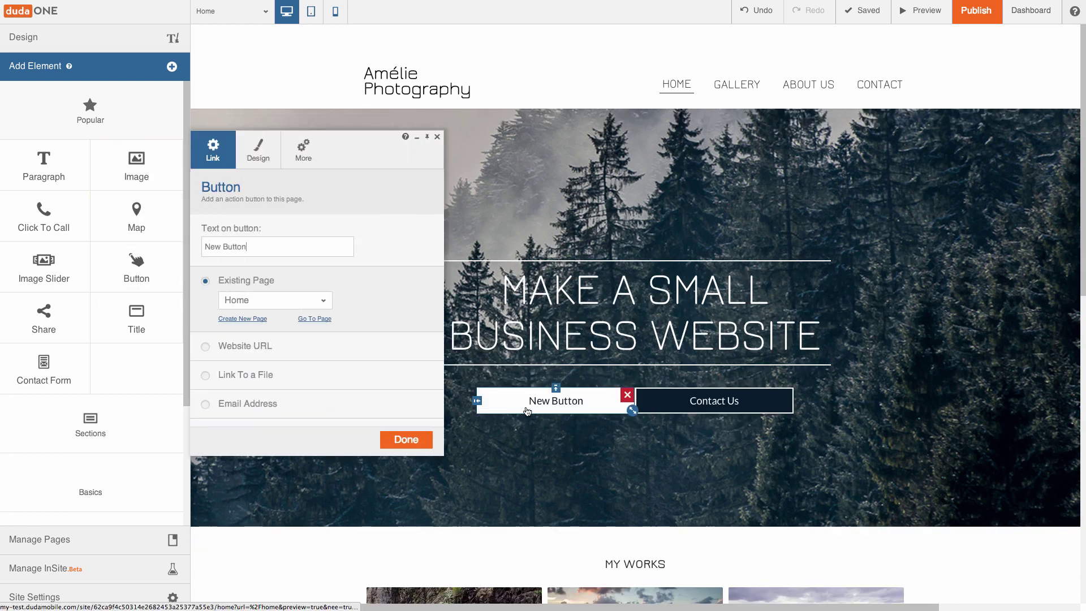
click(436, 137)
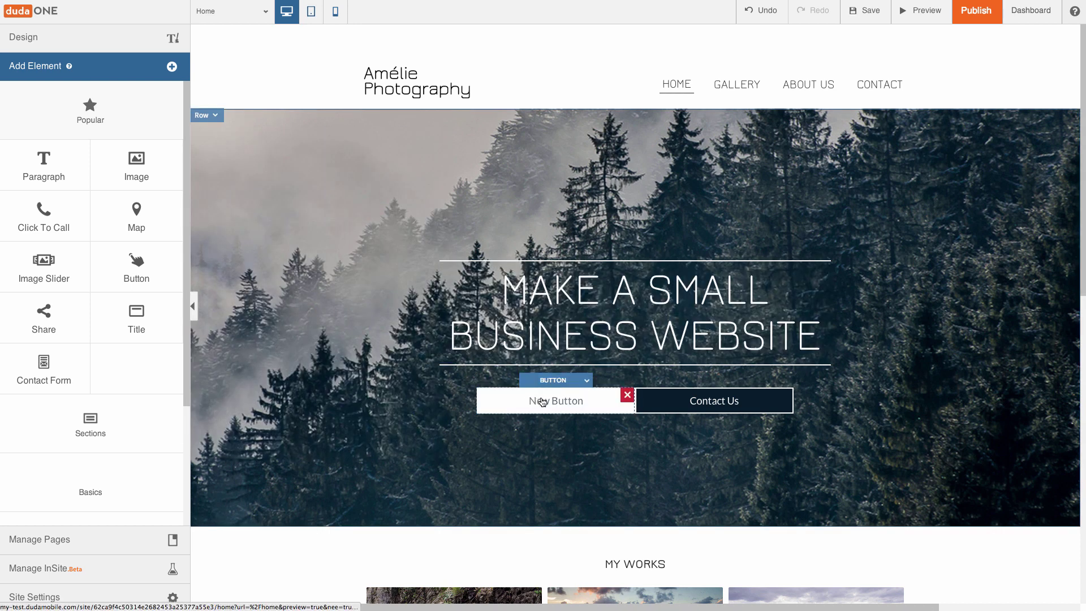
click(624, 398)
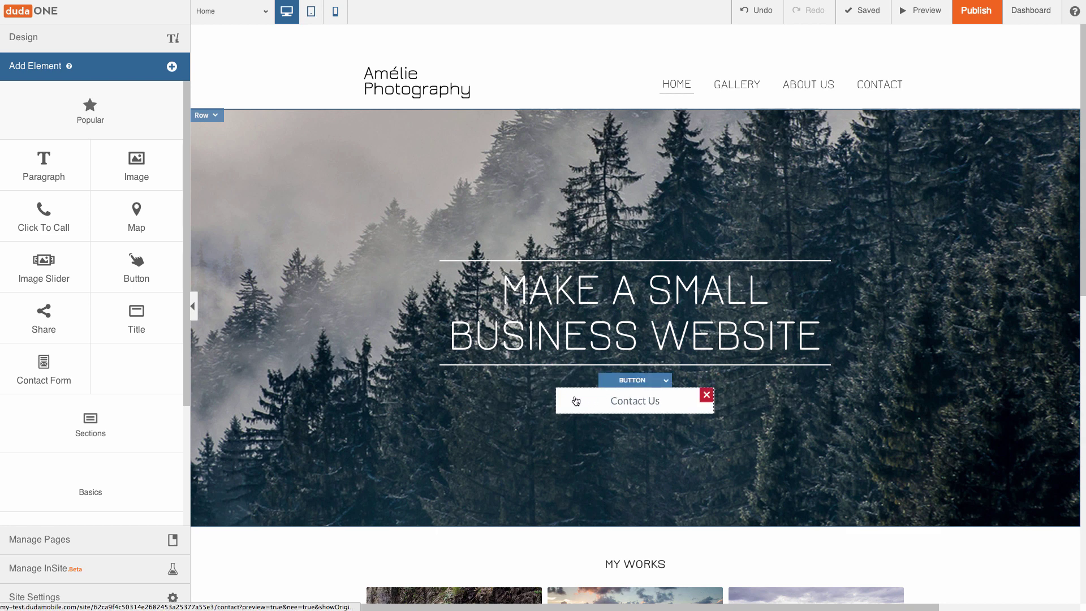
Add an image-and-button section near MY WORKS and an image-and-text row below it
click(126, 431)
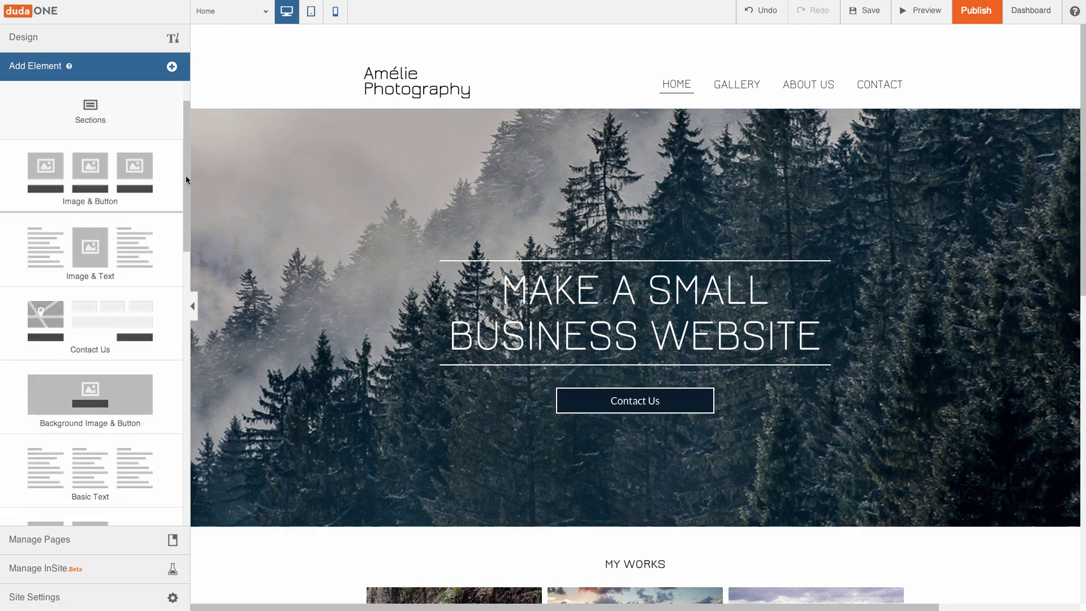
scroll(293, 227, down, 5)
scroll(308, 234, down, 2)
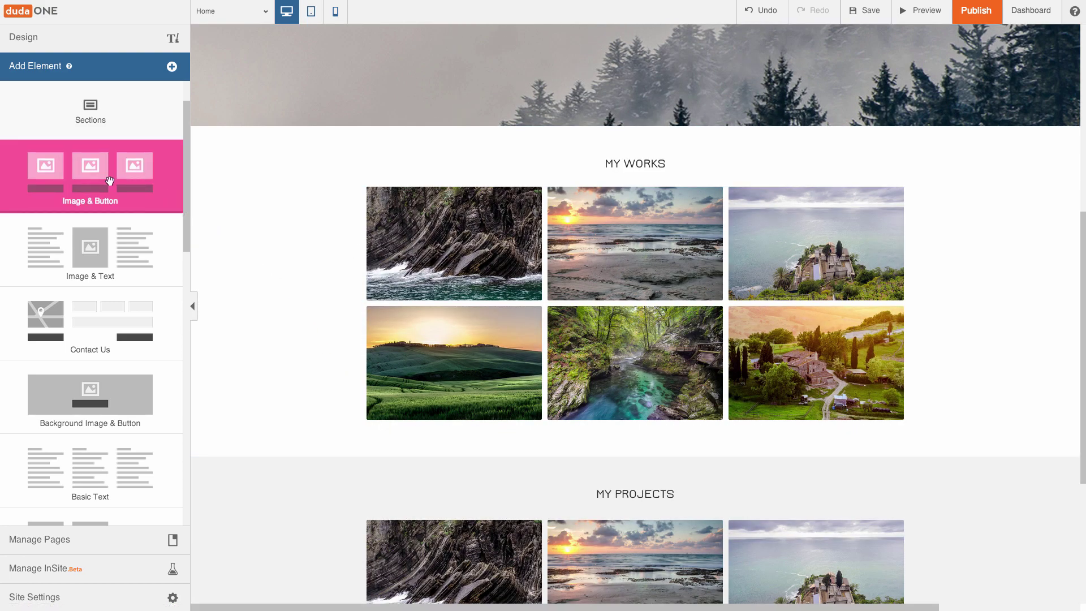
drag(109, 180, 460, 147)
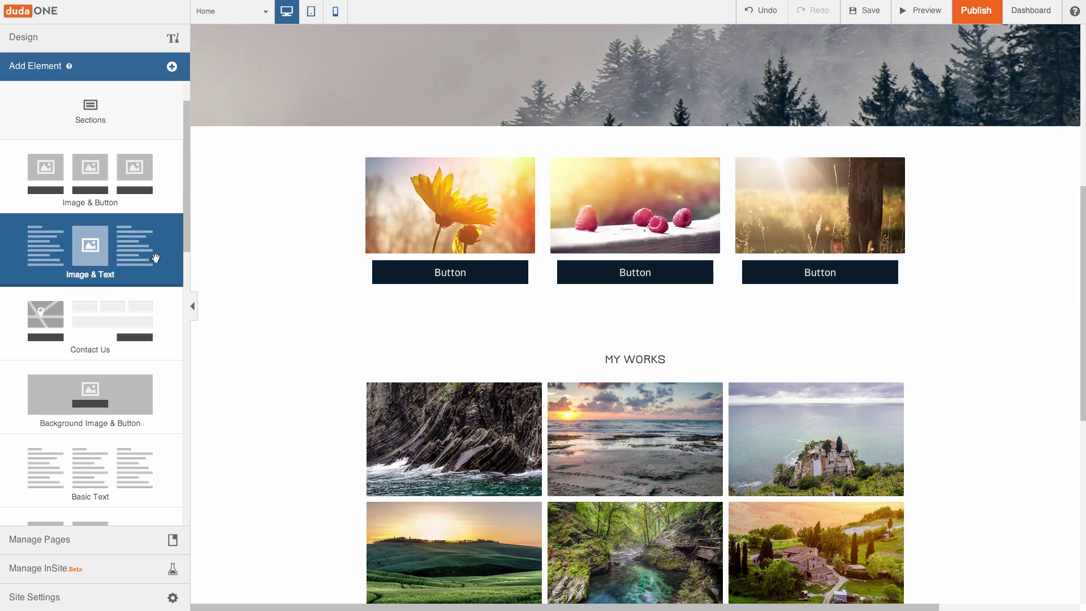
drag(144, 260, 410, 300)
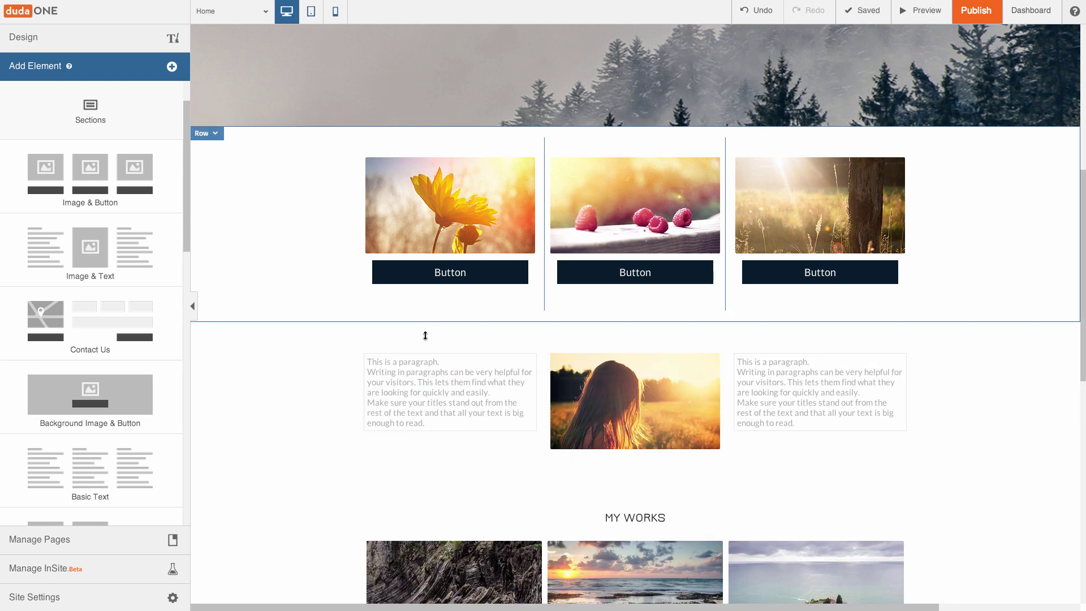
Add a contact section with map and form plus one more section, then return to the top
mouse_move(113, 332)
mouse_down()
mouse_move(273, 445)
mouse_move(416, 473)
mouse_up()
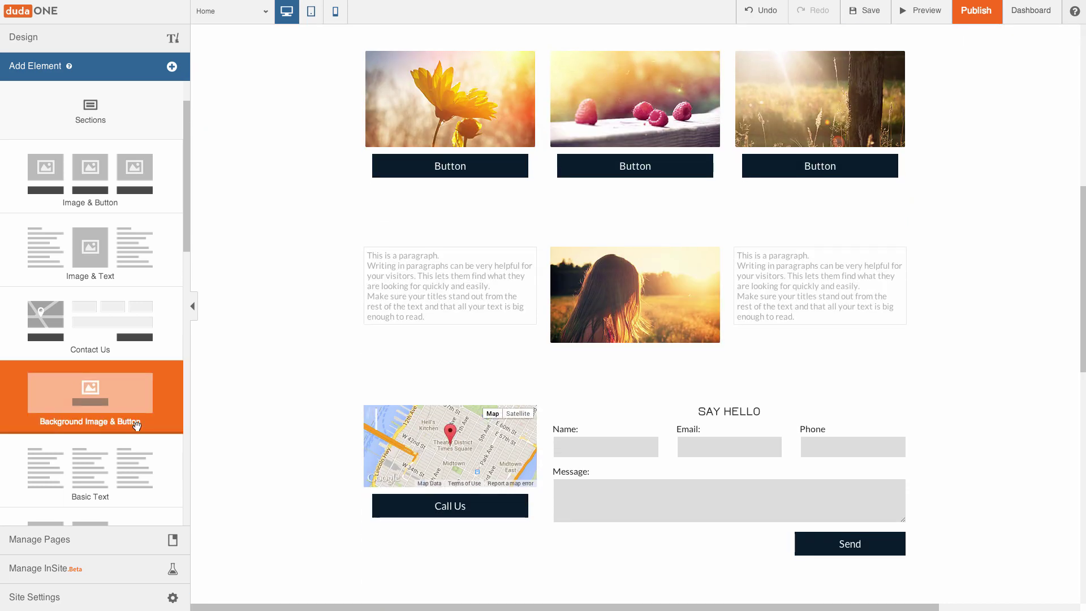
mouse_move(134, 419)
mouse_down()
mouse_move(457, 567)
mouse_move(458, 443)
mouse_up()
scroll(113, 338, down, 4)
scroll(113, 338, down, 2)
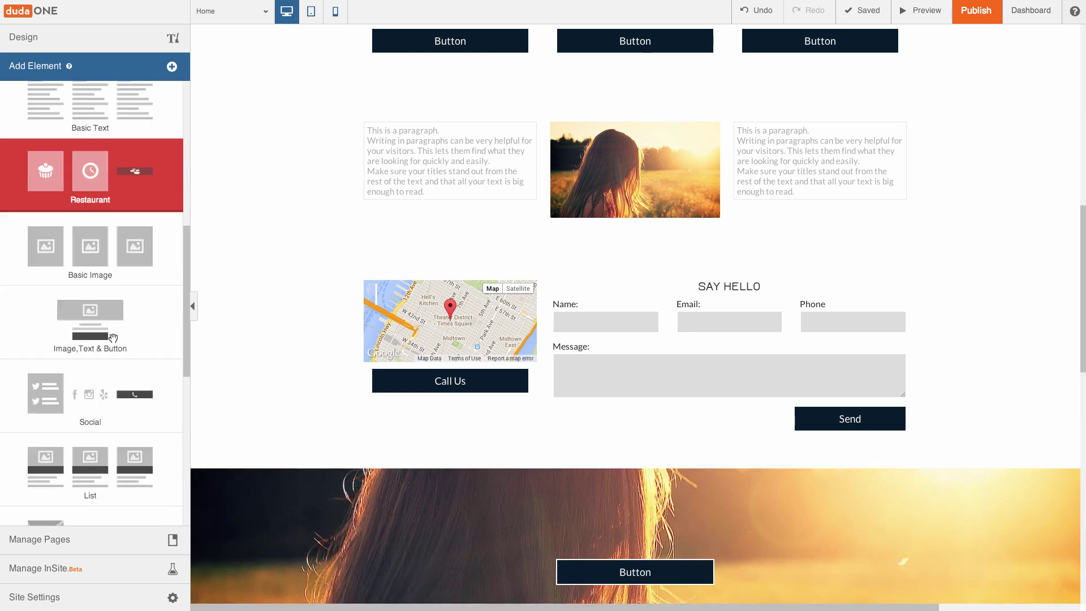
scroll(113, 339, up, 5)
scroll(113, 338, up, 1)
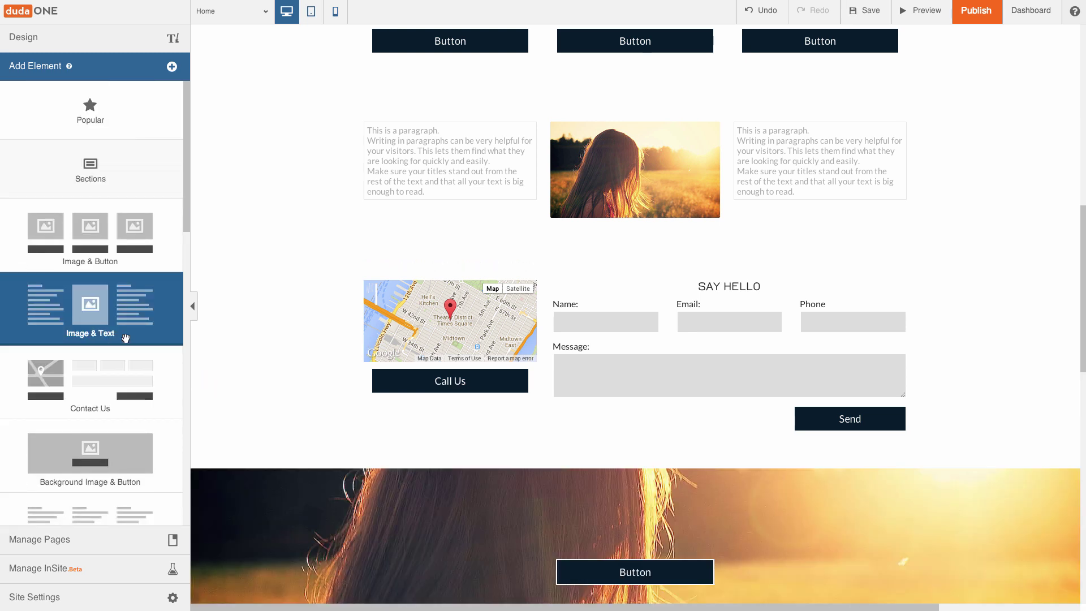
scroll(539, 354, up, 3)
scroll(539, 355, up, 3)
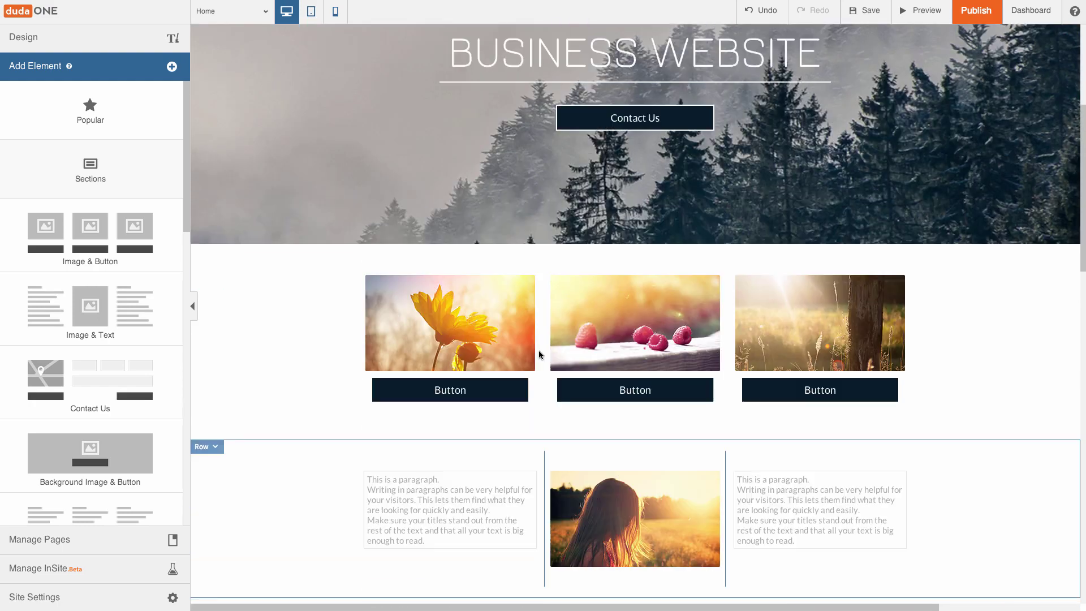
scroll(539, 355, up, 2)
scroll(539, 355, up, 3)
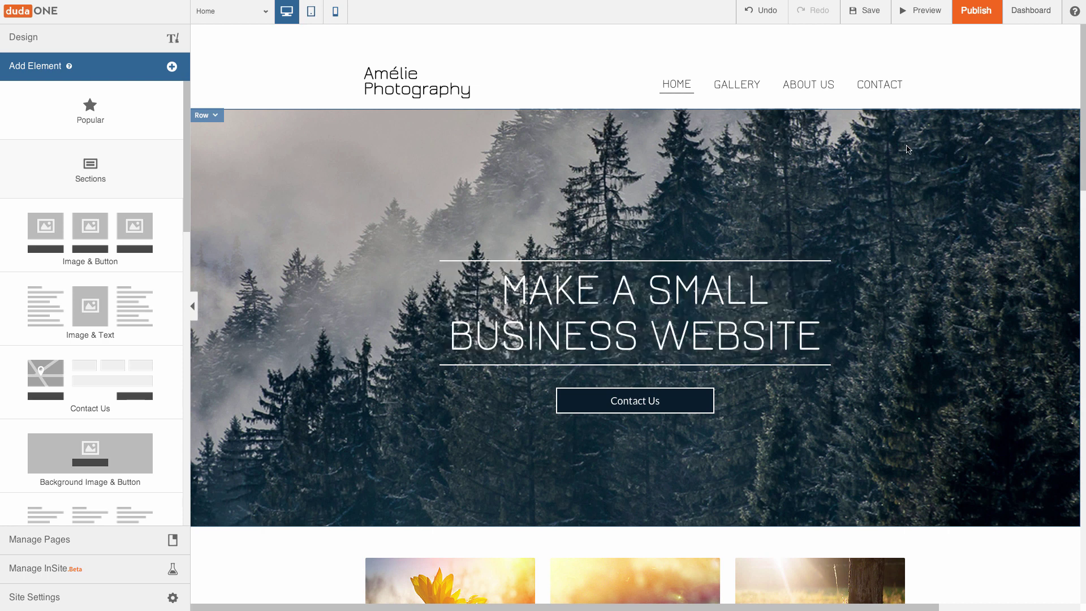
Publish the site to bring up the Free, Business and Business+ plan choices
click(982, 22)
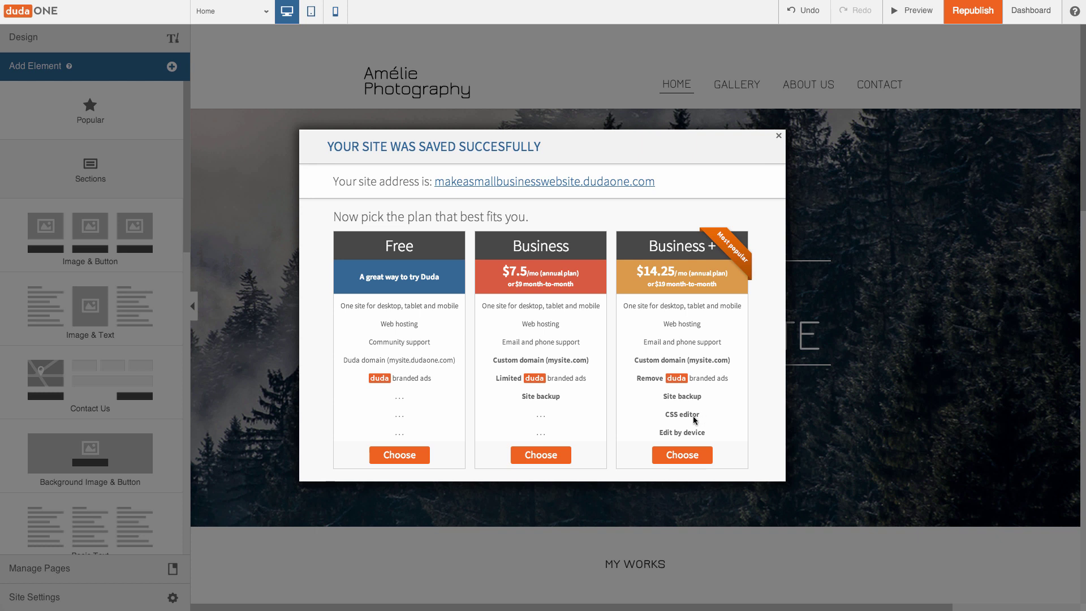
Buy the $9.00 Business Monthly Plan, submit payment and go to the dashboard
click(551, 460)
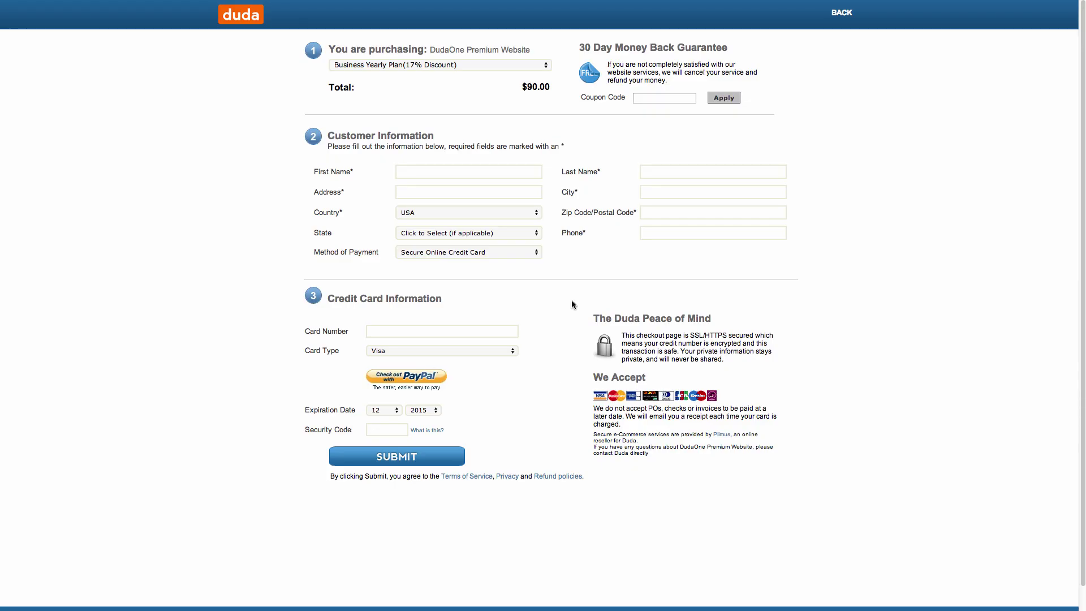
click(521, 70)
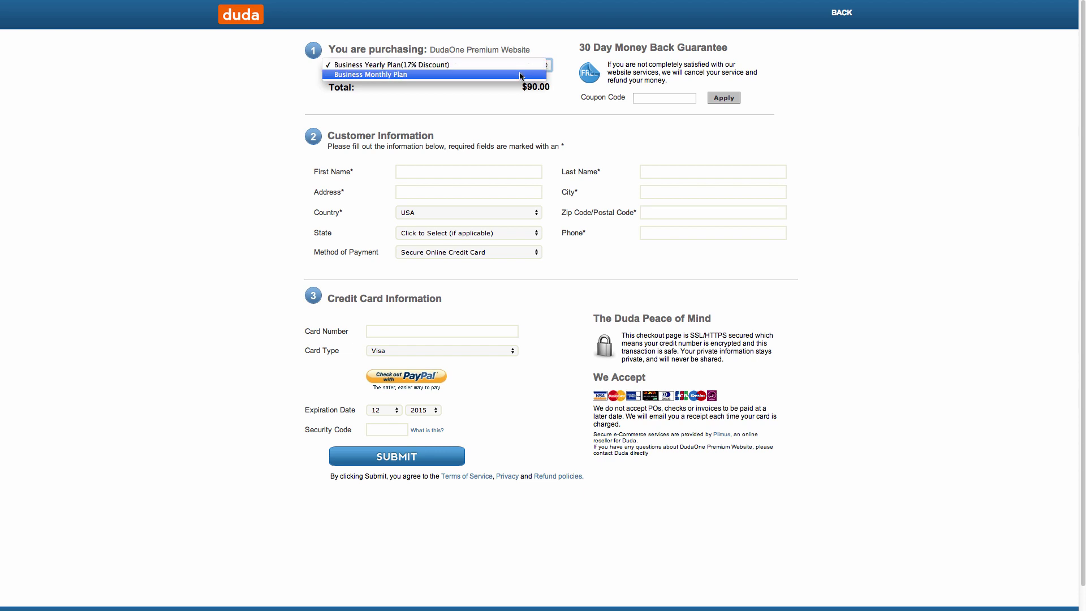
click(521, 75)
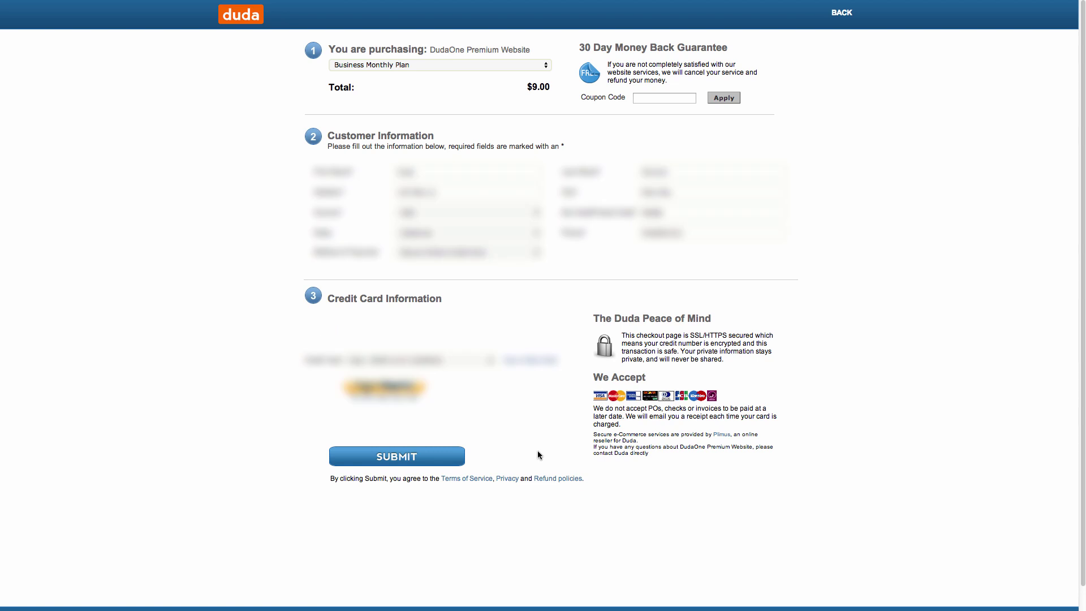
click(456, 461)
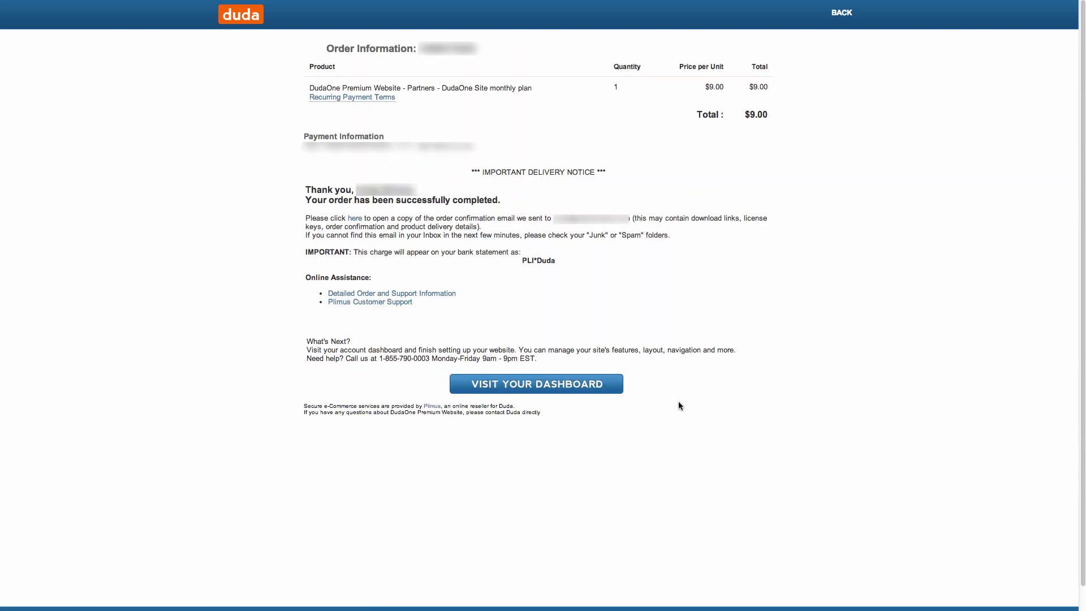
click(615, 390)
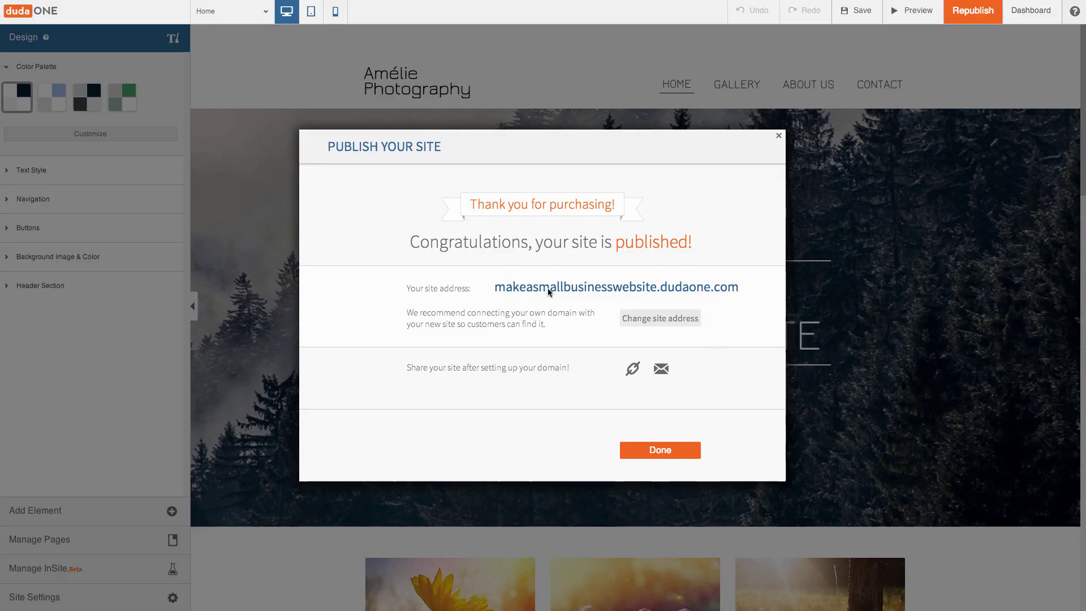
View the live makeasmallbusinesswebsite.dudaone.com home page, scrolling down and back up
click(691, 290)
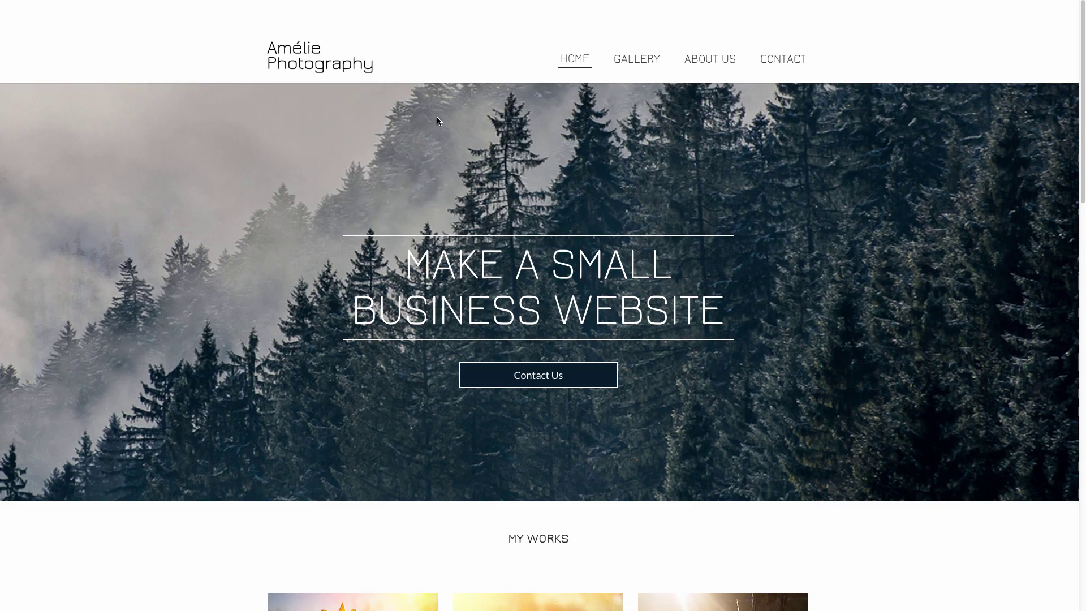
scroll(436, 121, down, 3)
scroll(437, 121, down, 5)
scroll(438, 125, down, 5)
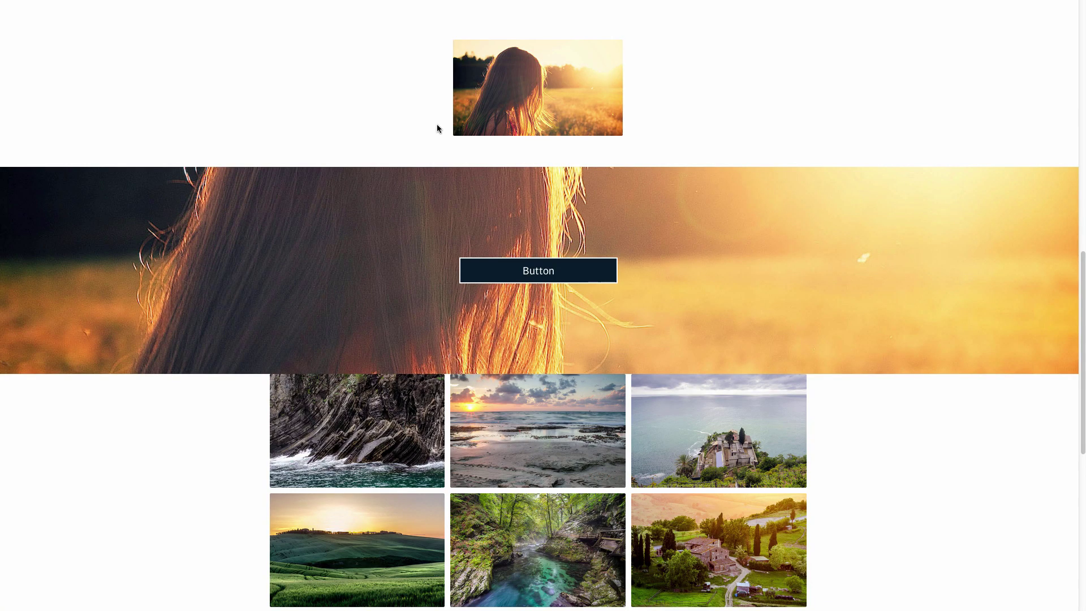
scroll(437, 128, down, 5)
scroll(438, 127, up, 5)
scroll(438, 128, up, 5)
scroll(438, 128, up, 5)
scroll(439, 128, up, 1)
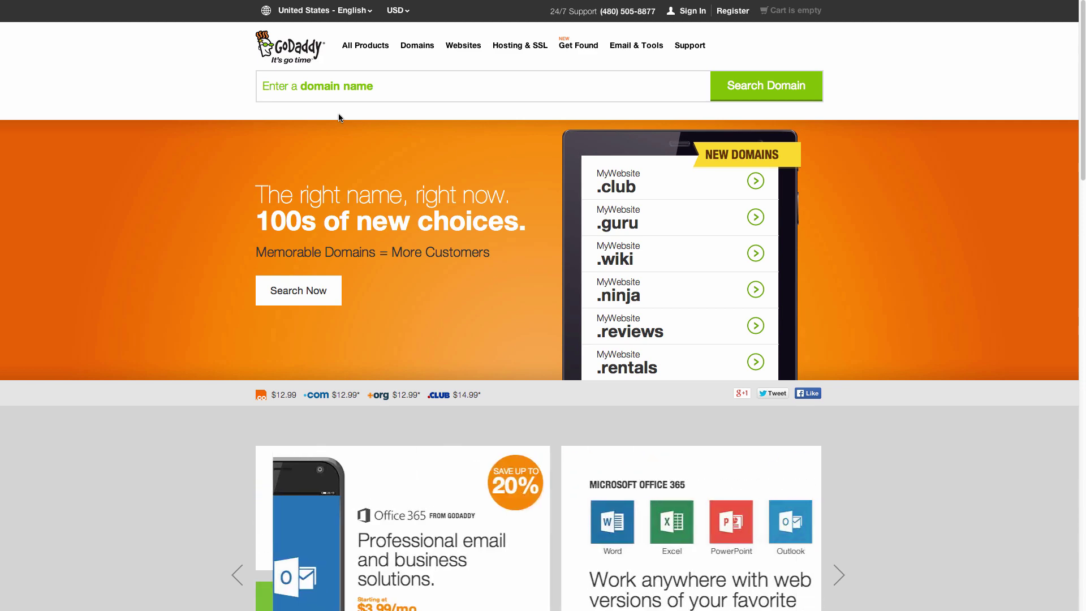
Search GoDaddy for the domain websitevideotest to check its availability
click(353, 88)
text(web)
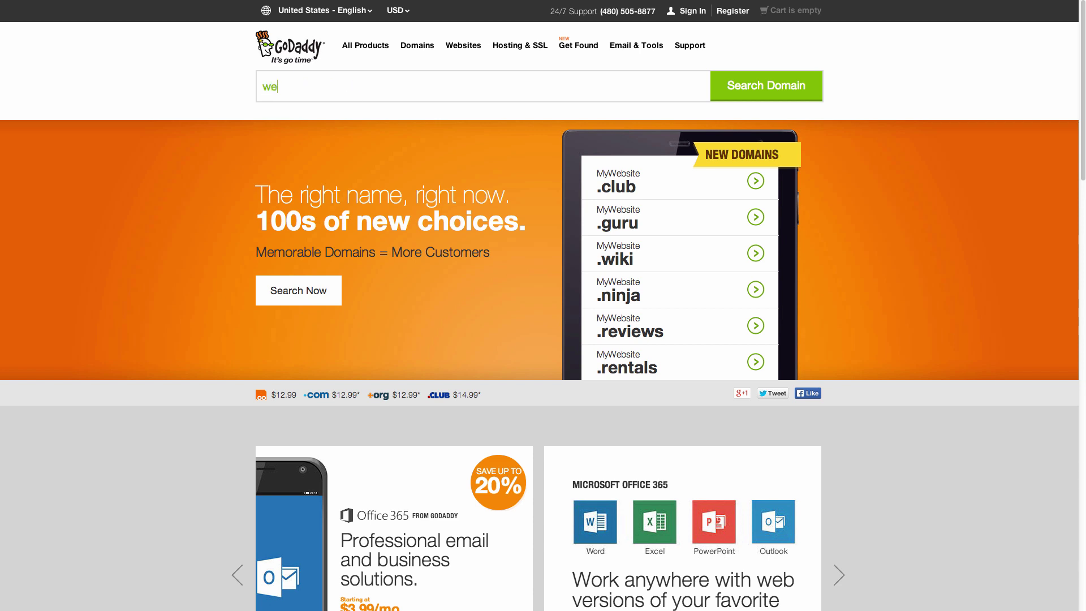
text(sitevideotest)
key(Return)
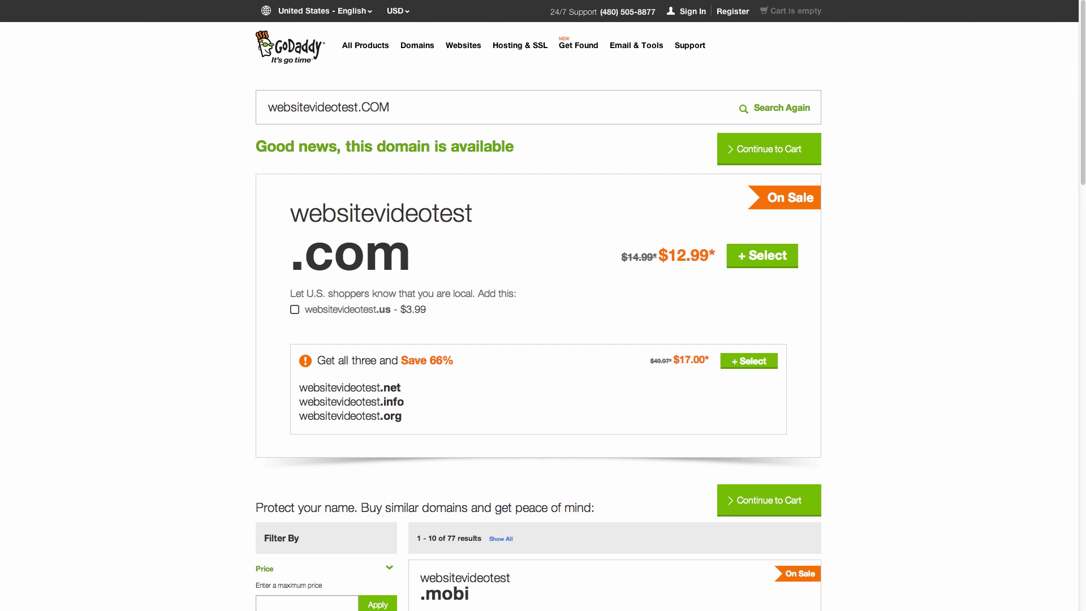
Select websitevideotest.com and add Privacy Protection at $7.99 per domain
click(760, 150)
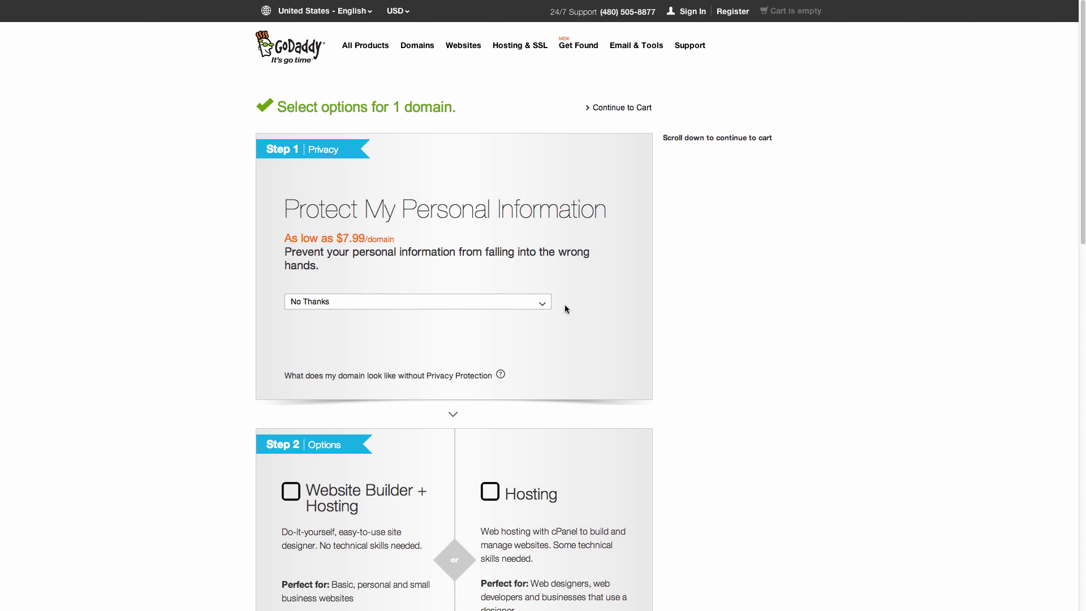
click(544, 305)
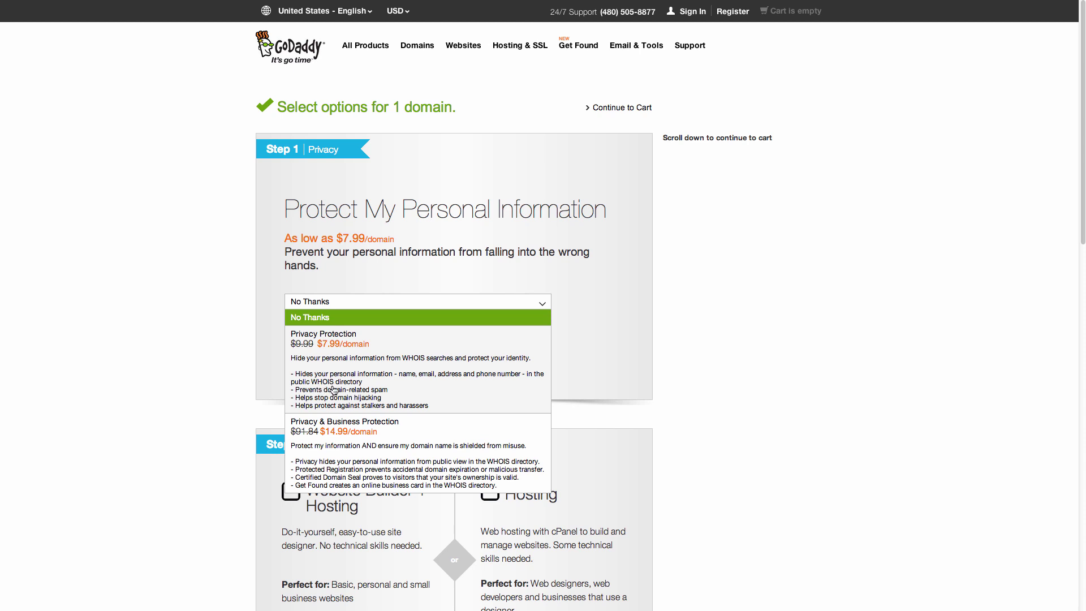
click(464, 391)
scroll(621, 366, down, 2)
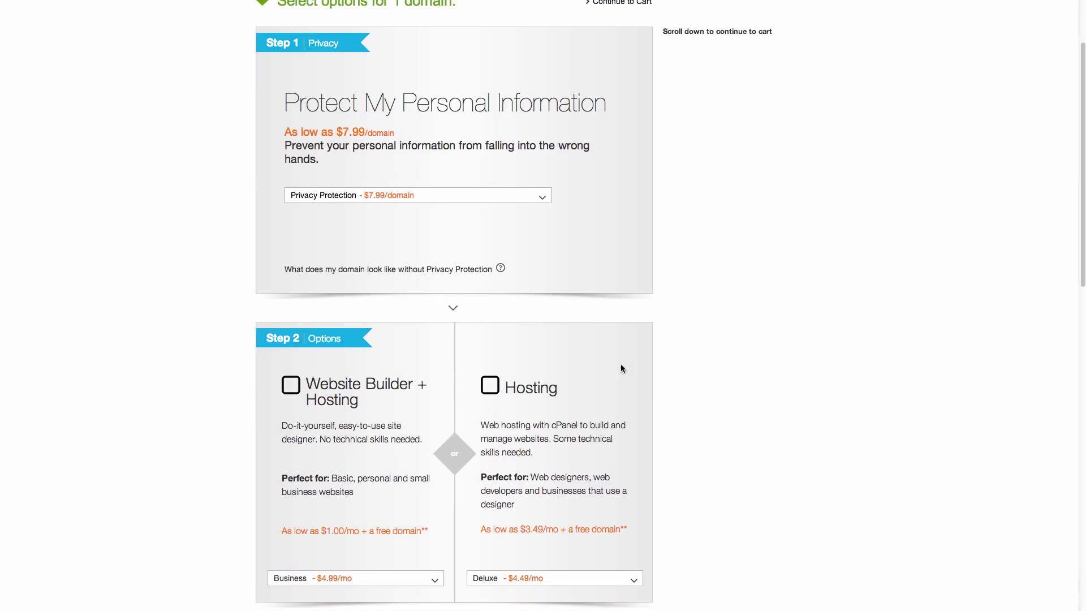
scroll(620, 366, down, 2)
scroll(619, 366, down, 1)
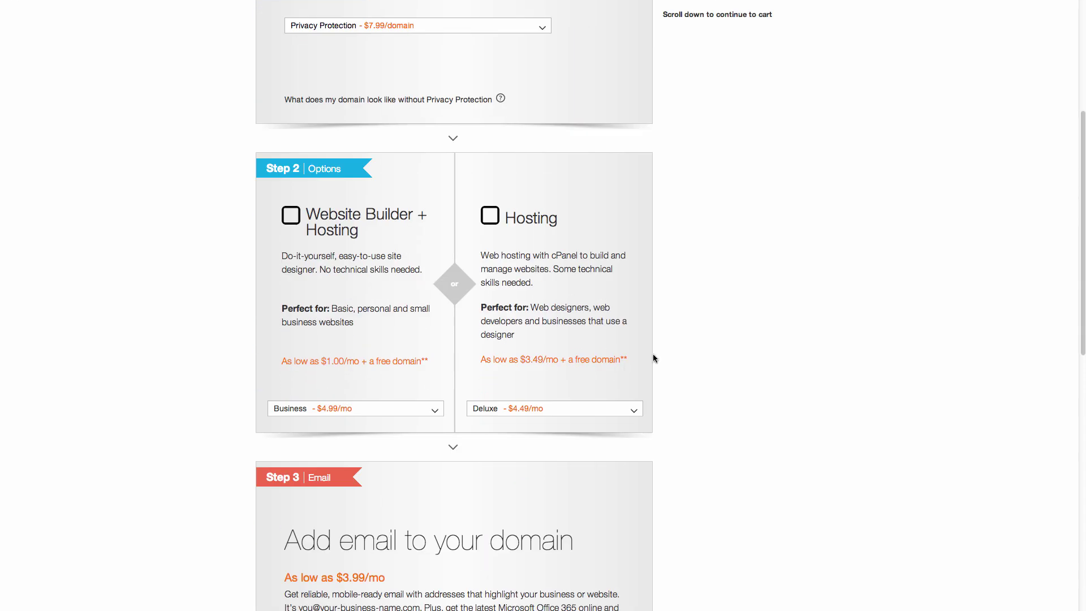
scroll(653, 358, down, 2)
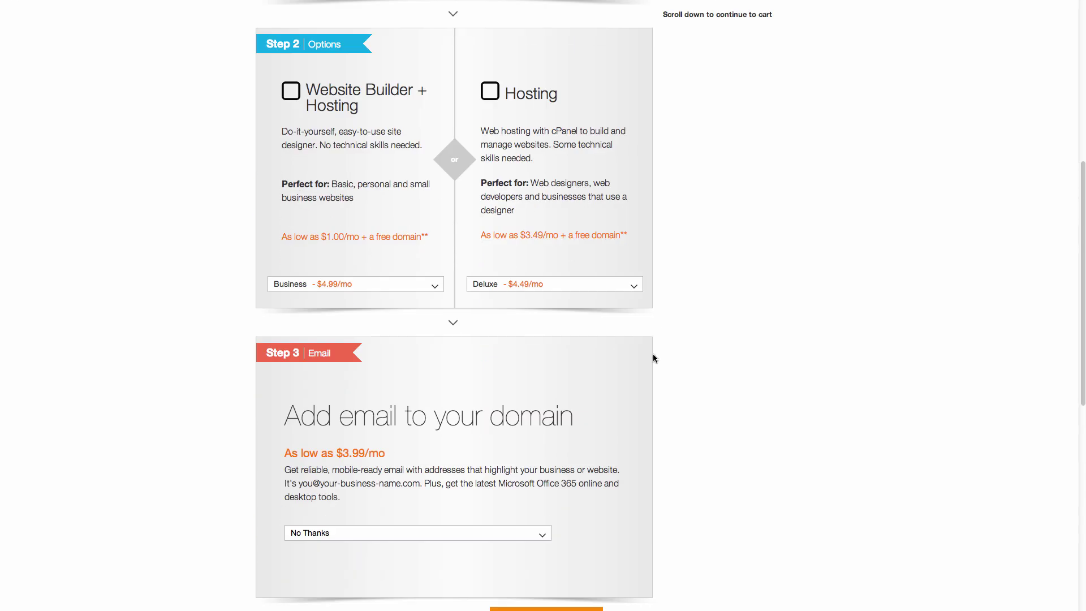
scroll(653, 358, down, 3)
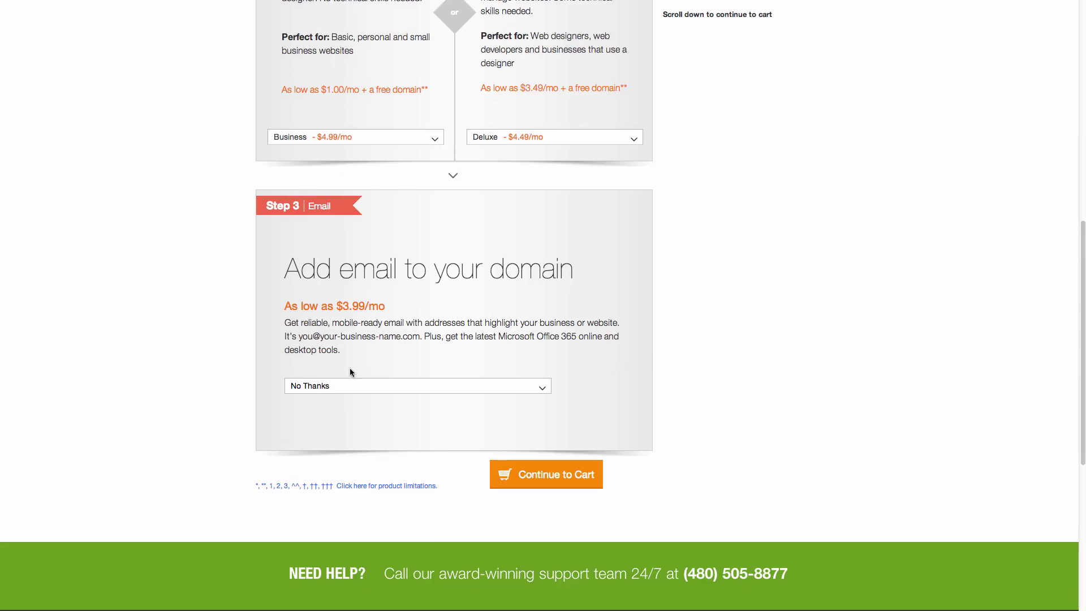
Decline the email add-on and proceed to the cart
click(357, 388)
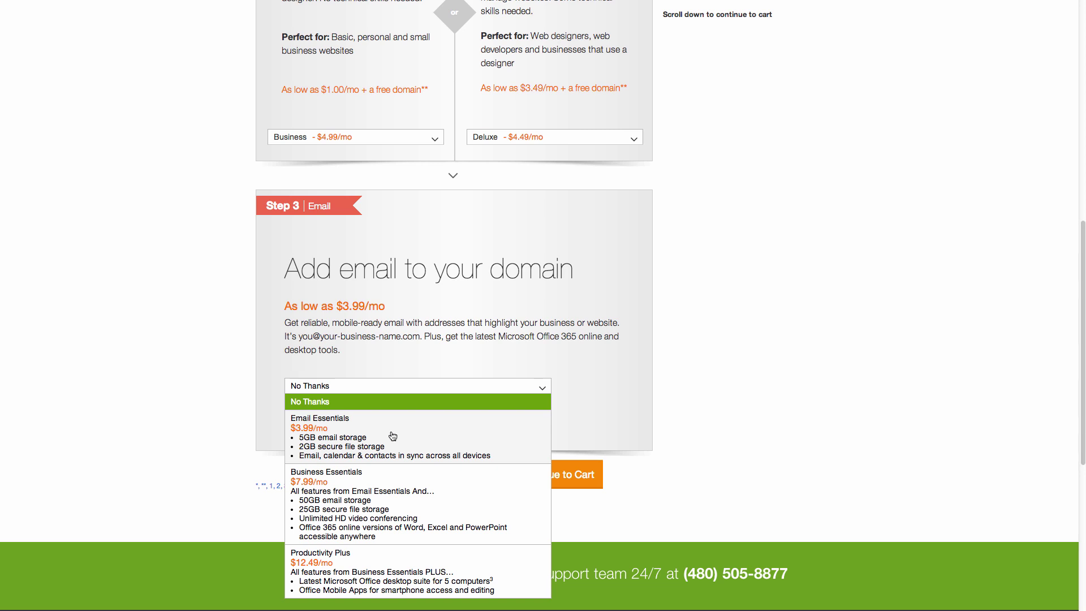
click(402, 407)
click(523, 488)
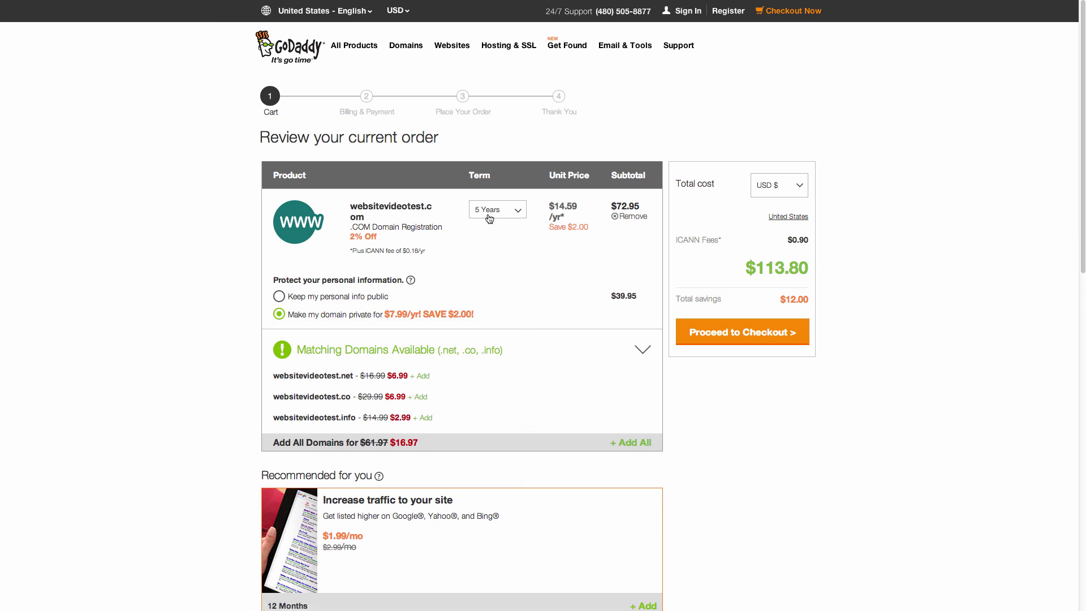
Change the websitevideotest.com registration term to 1 Year, bringing the total to $21.16
click(515, 219)
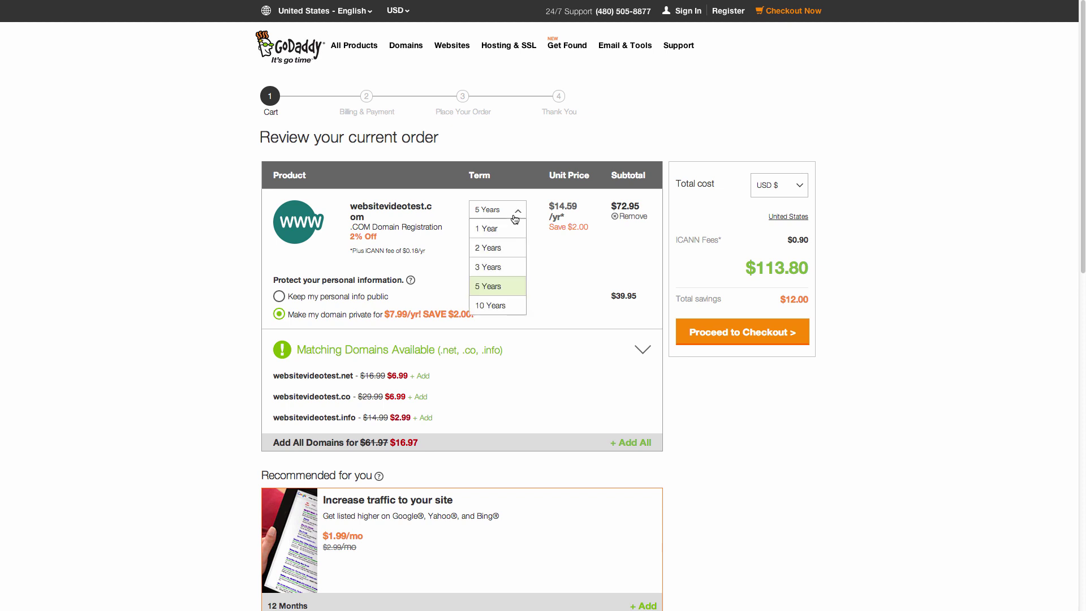
click(513, 226)
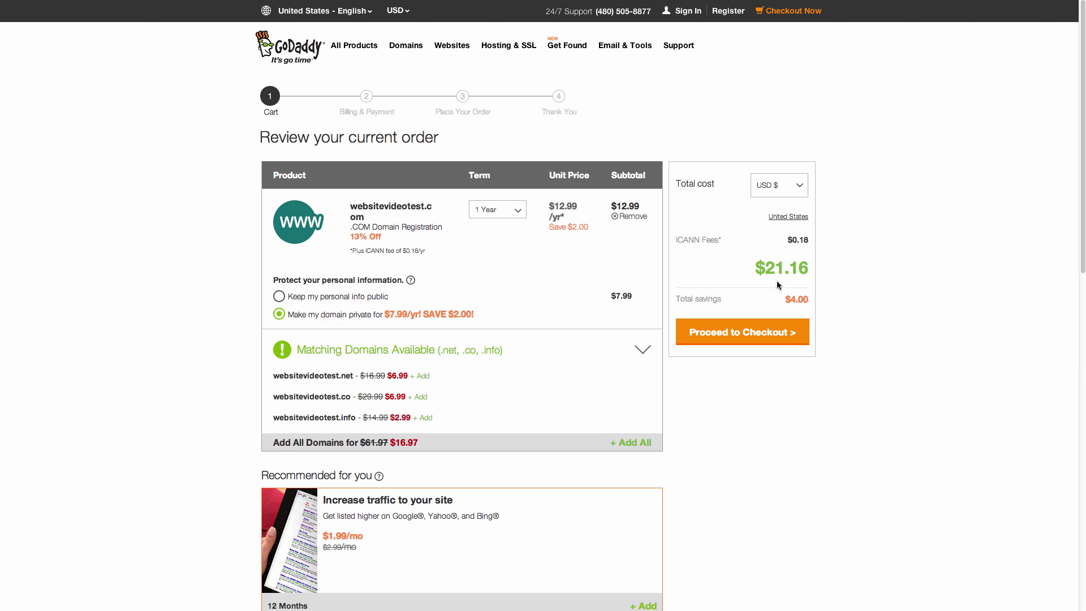
Proceed from the cart to checkout as a new customer
click(761, 328)
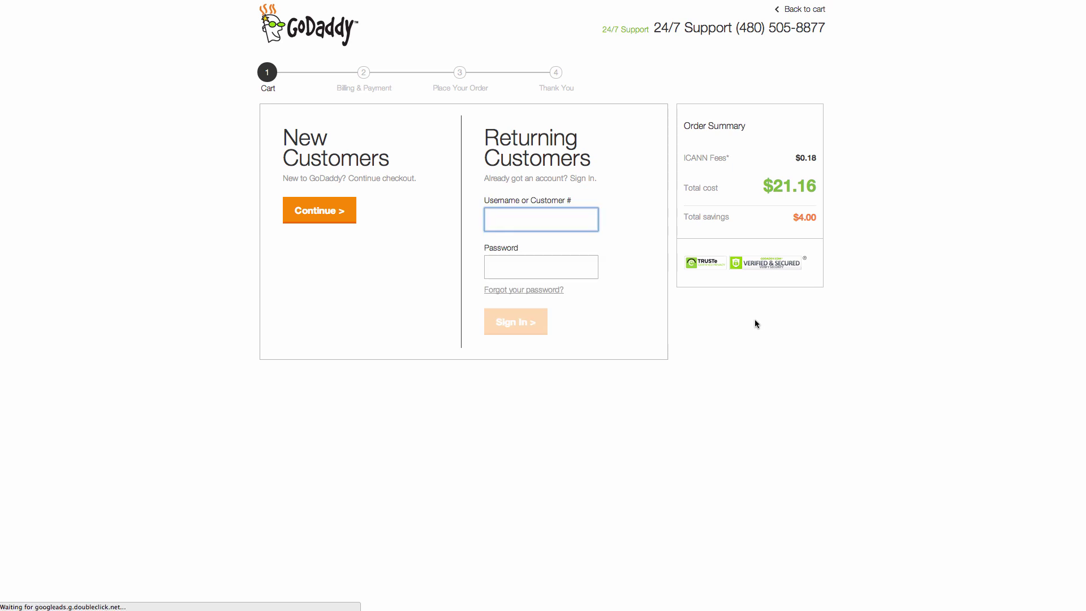
click(341, 219)
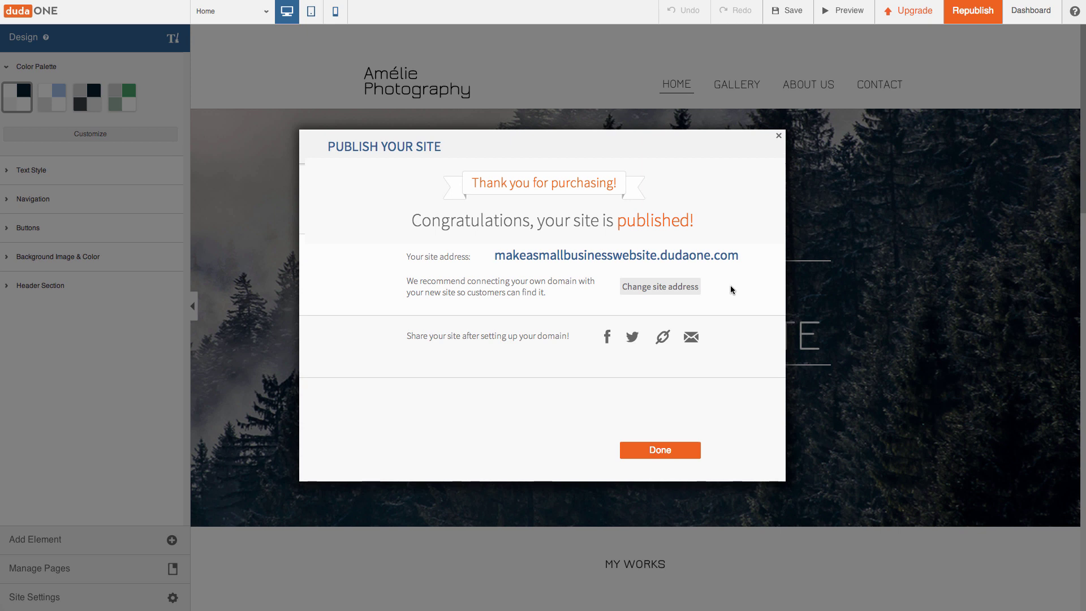
Change the site address to the owned domain websitevideotest.com and save it
click(695, 290)
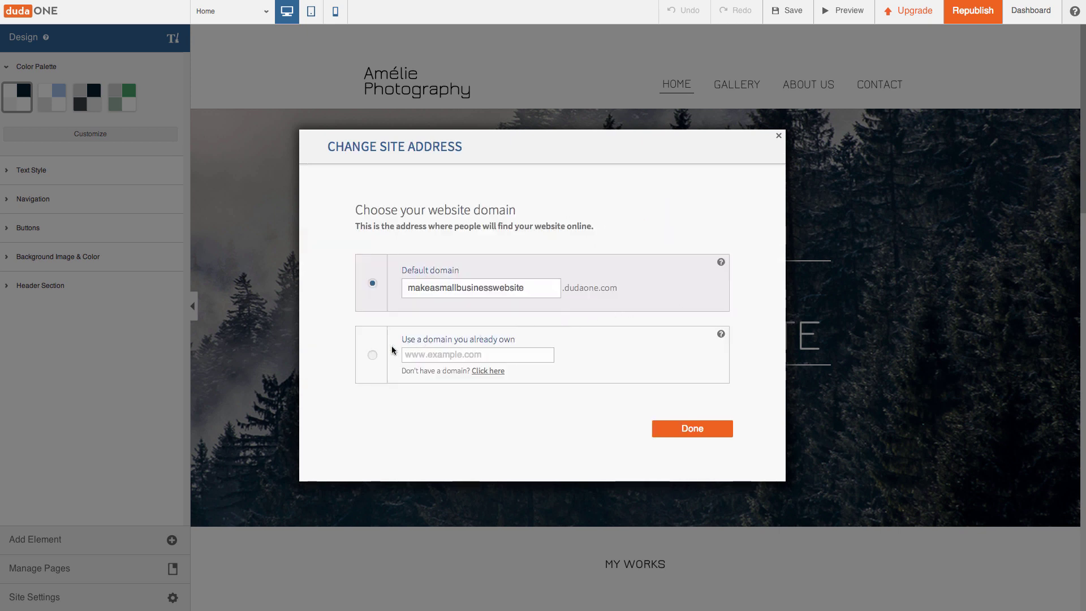
click(373, 355)
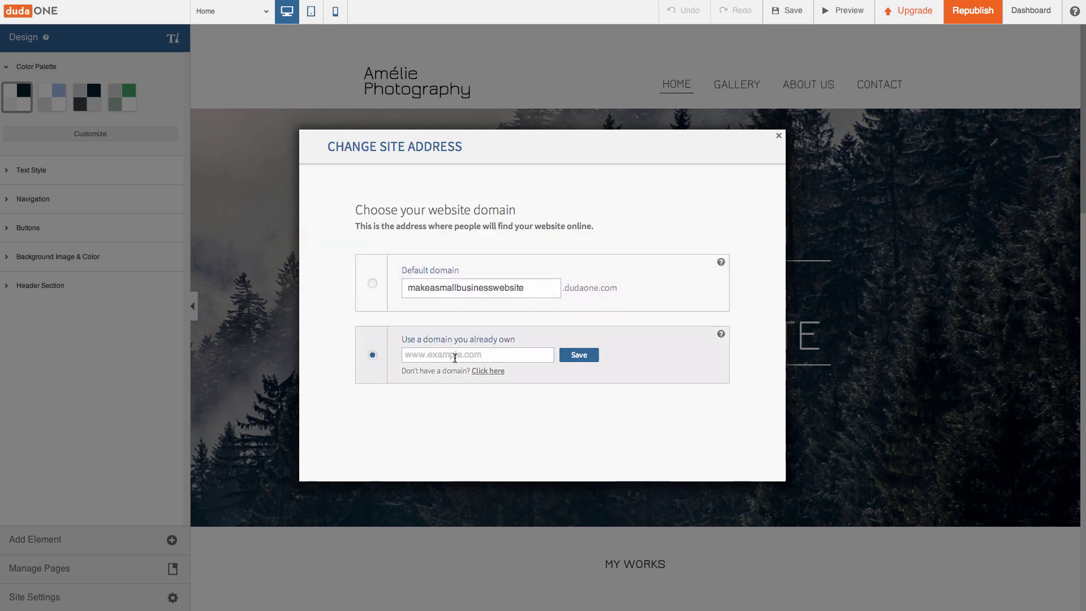
text(websitevideotest.com)
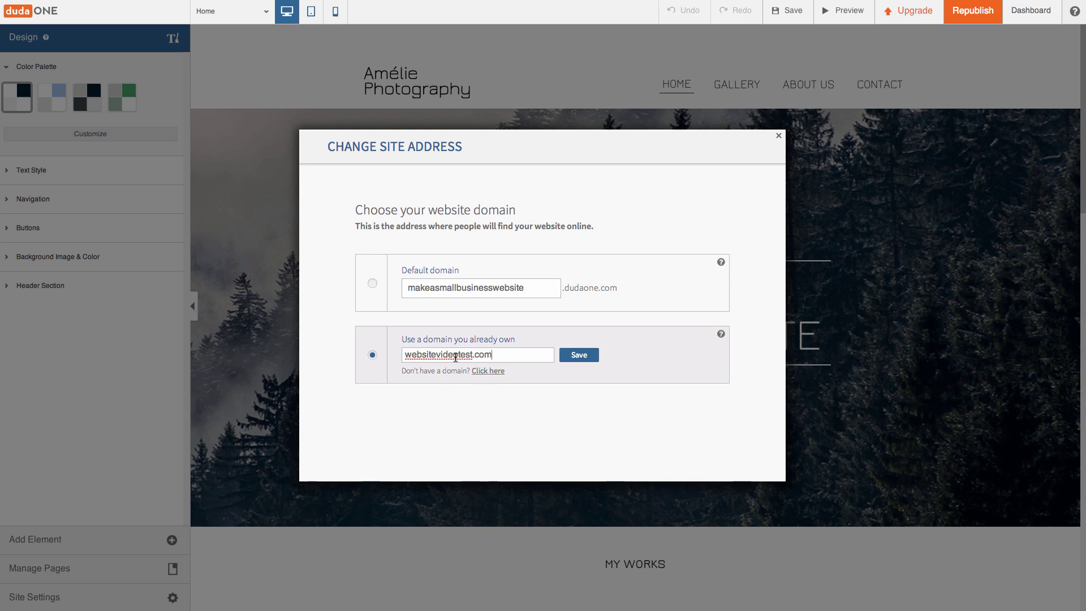
click(589, 360)
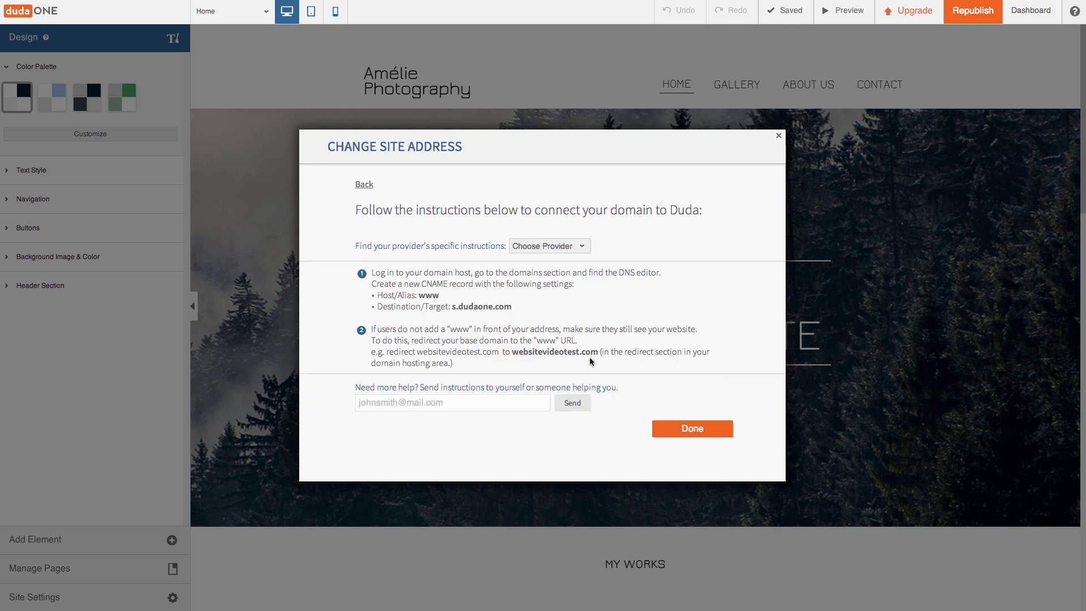
Look through the Choose Provider list for the CNAME instructions
click(587, 248)
drag(588, 259, 588, 273)
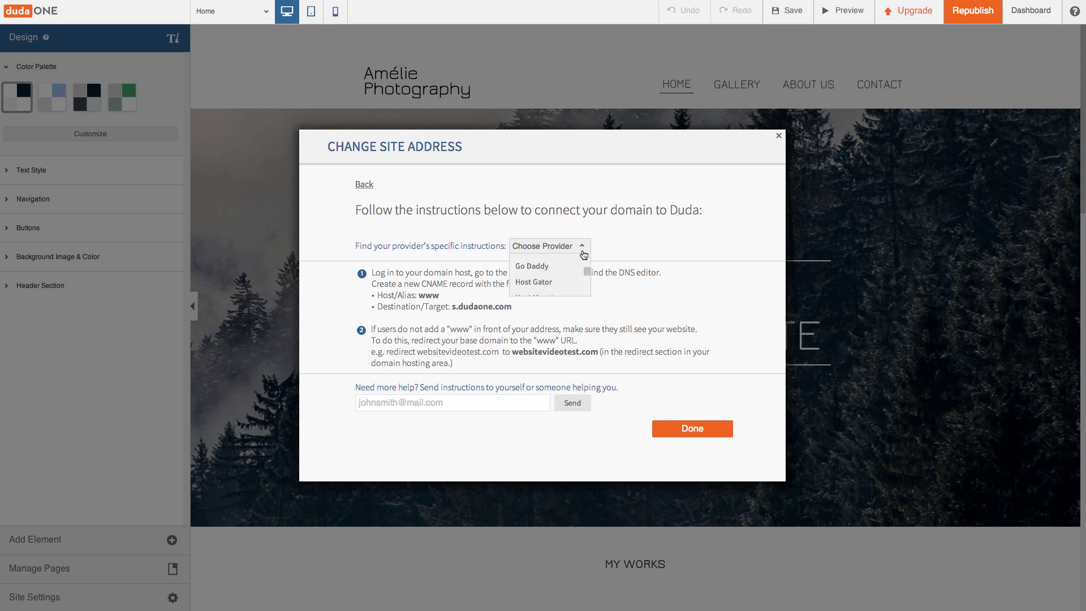
click(585, 251)
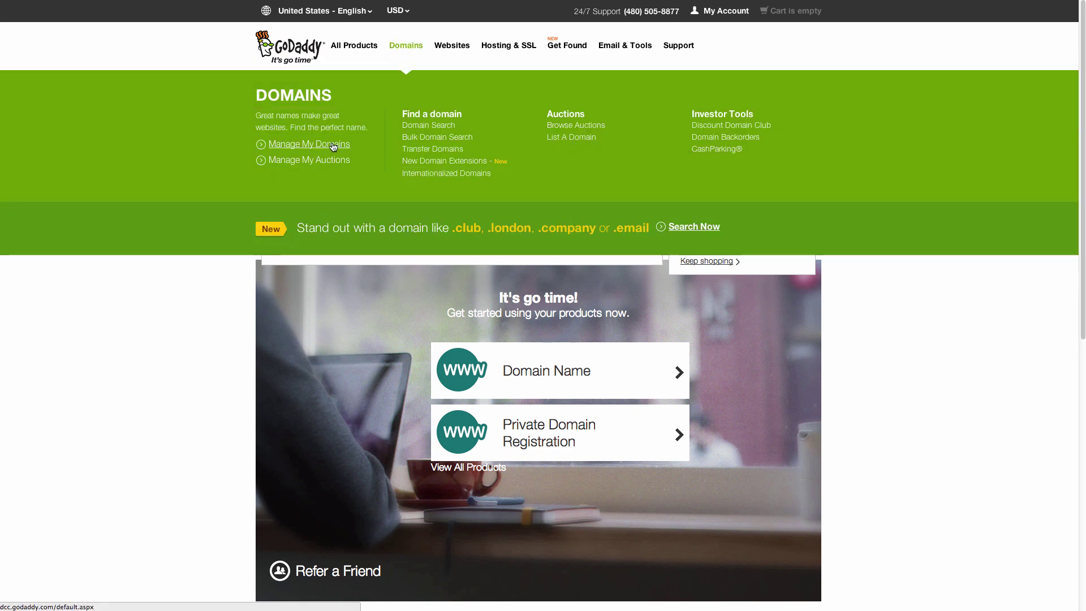
Open the websitevideotest.com DNS Zone File from Manage My Domains and start a new record
click(333, 146)
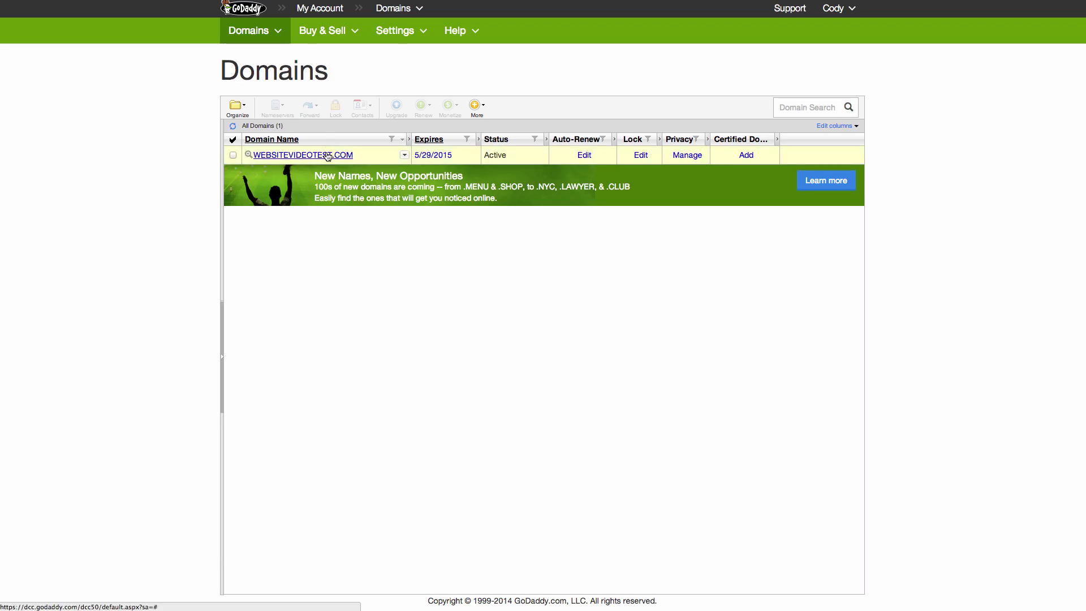
click(328, 156)
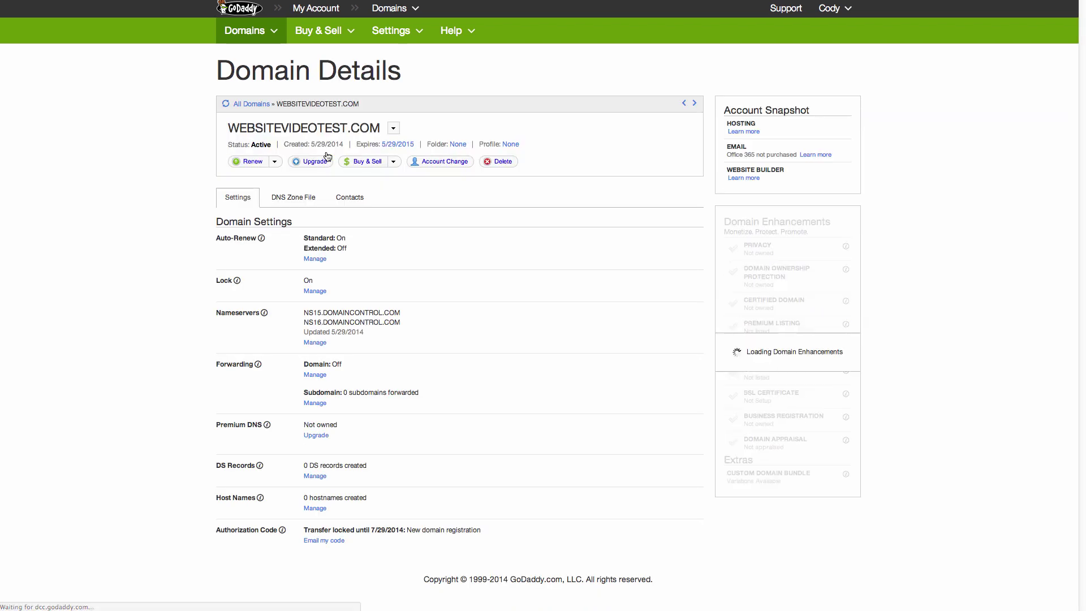
click(308, 199)
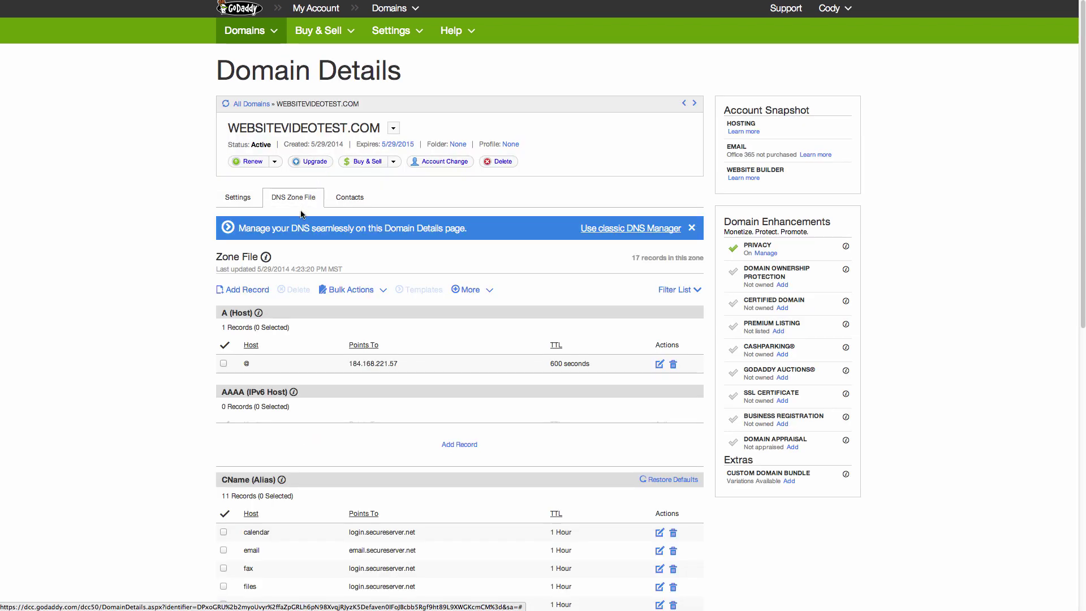
click(242, 290)
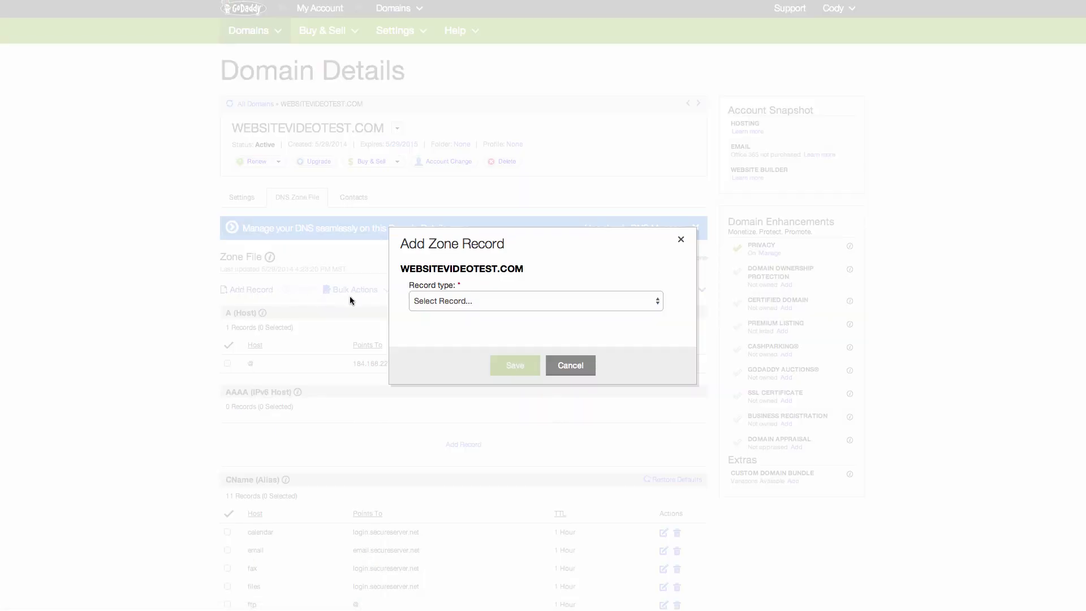
Save a CNAME (Alias) record with host www pointing to s.dudaone.com
click(462, 301)
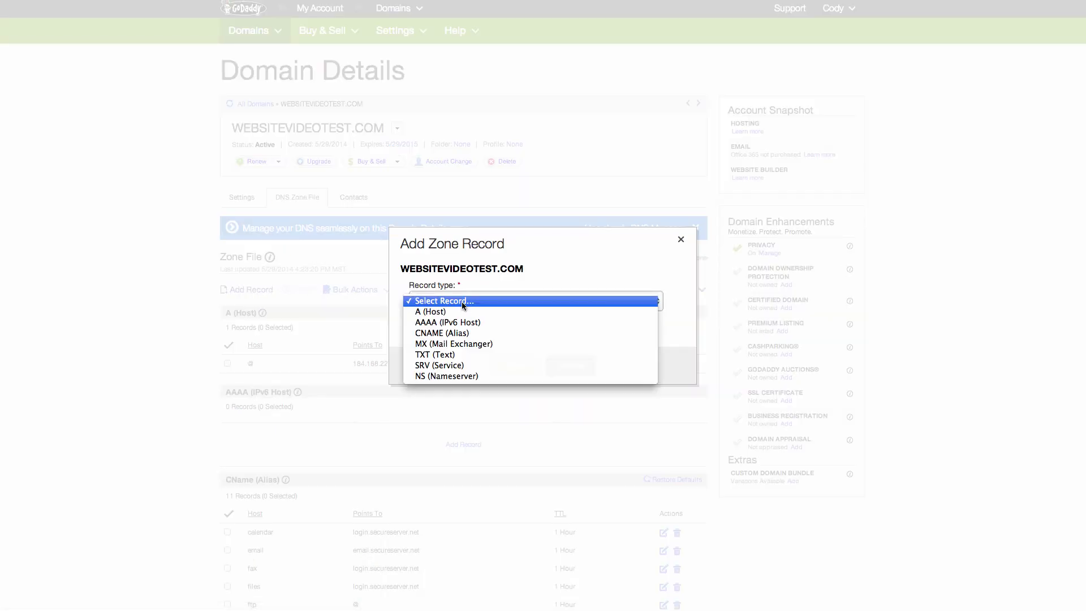
click(465, 334)
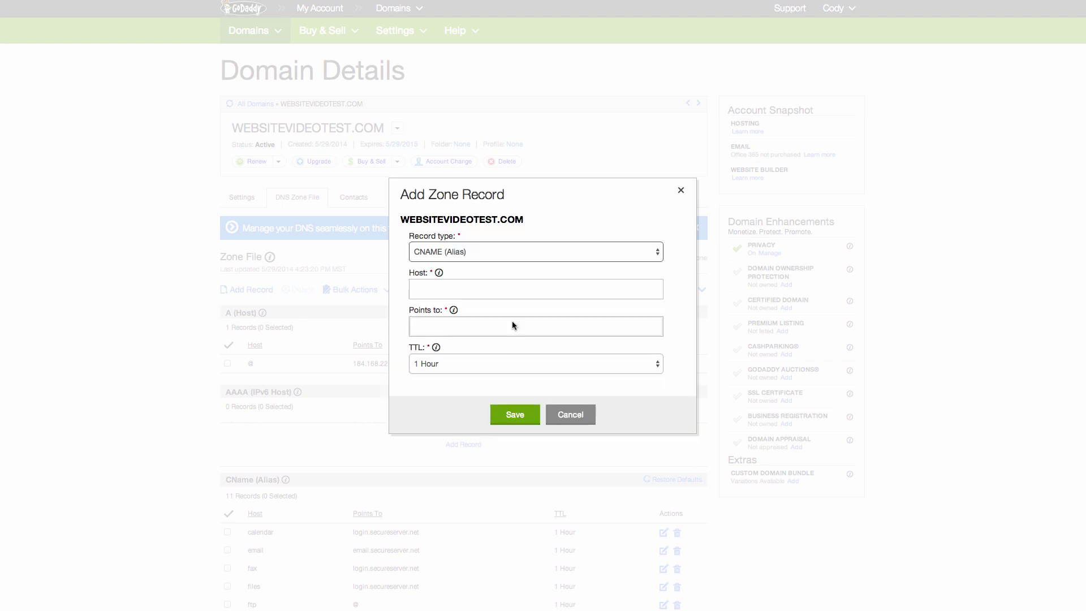
click(512, 283)
text(w)
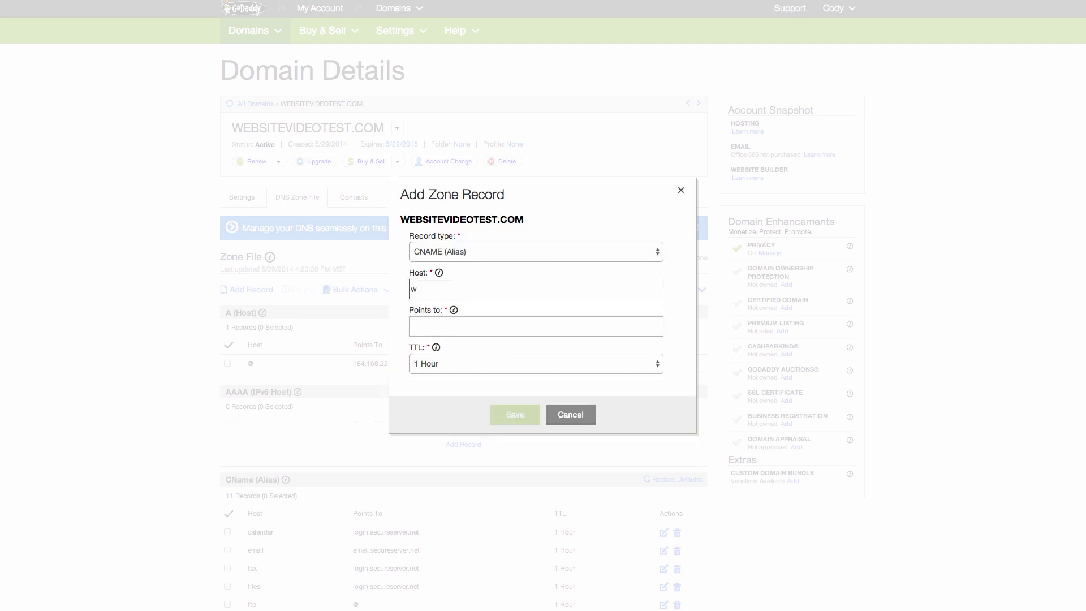
text(ww)
click(511, 331)
text(s.dudaone.com)
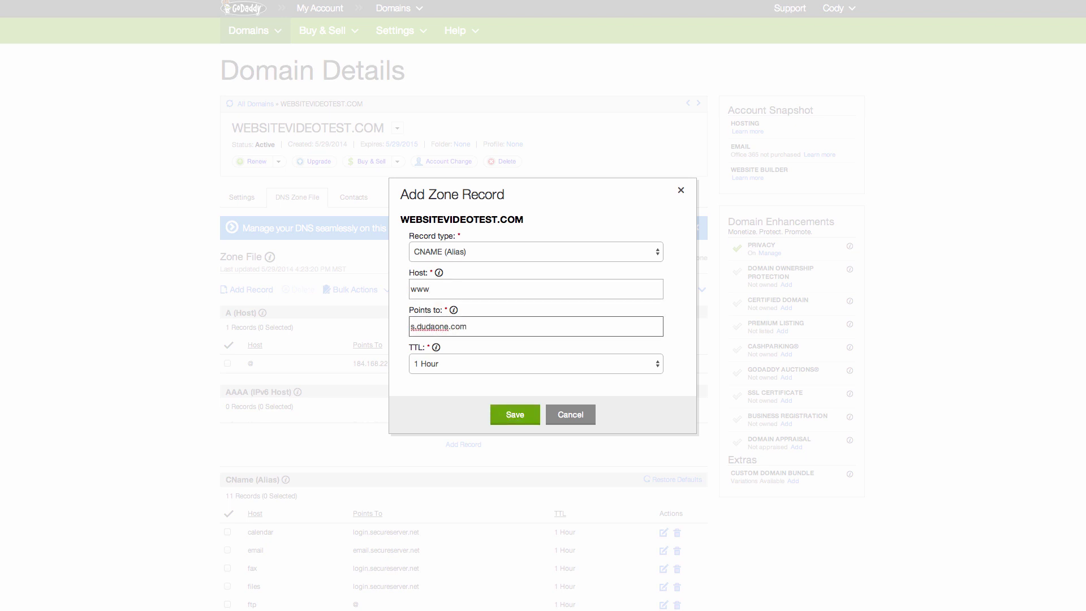
click(515, 415)
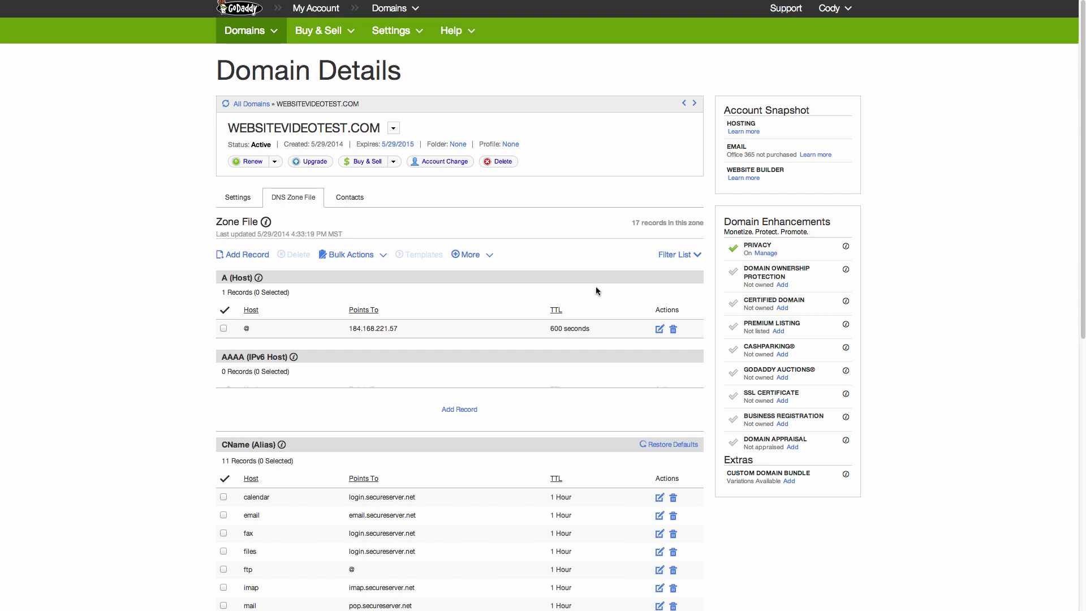
click(251, 202)
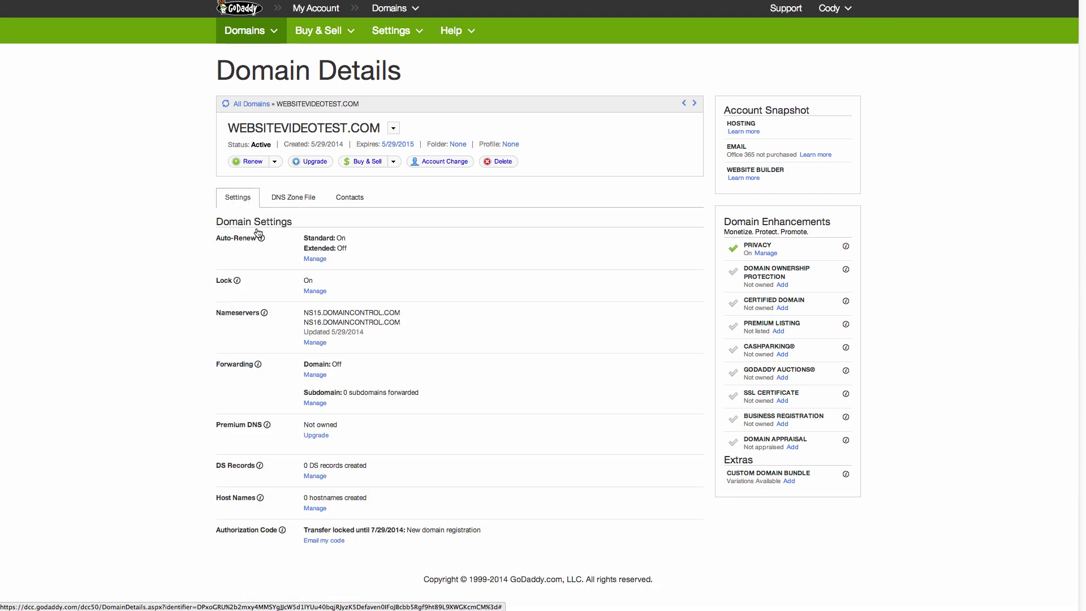
click(309, 376)
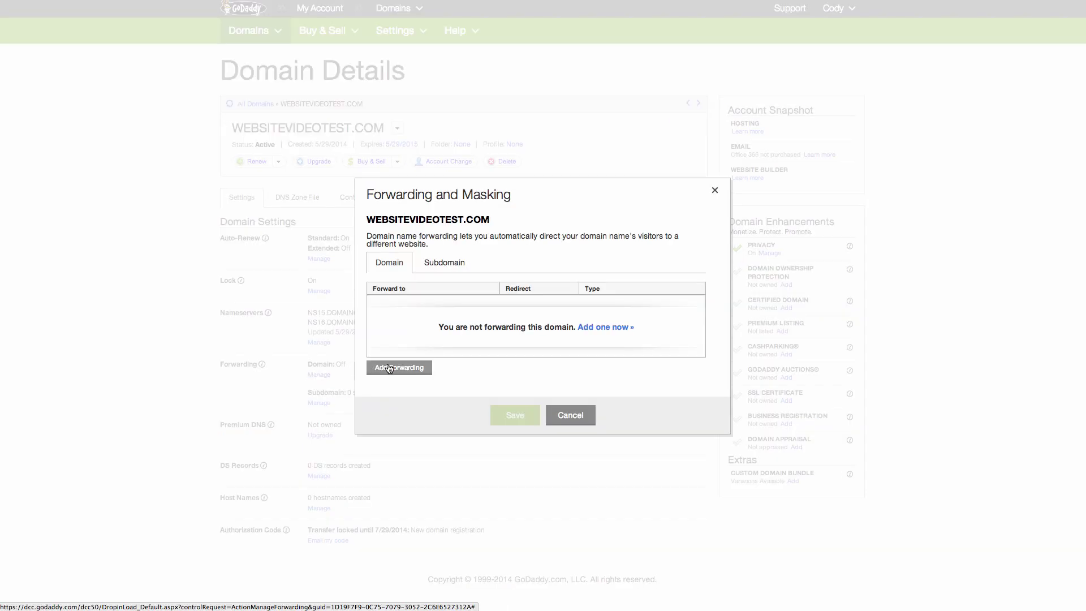
click(389, 369)
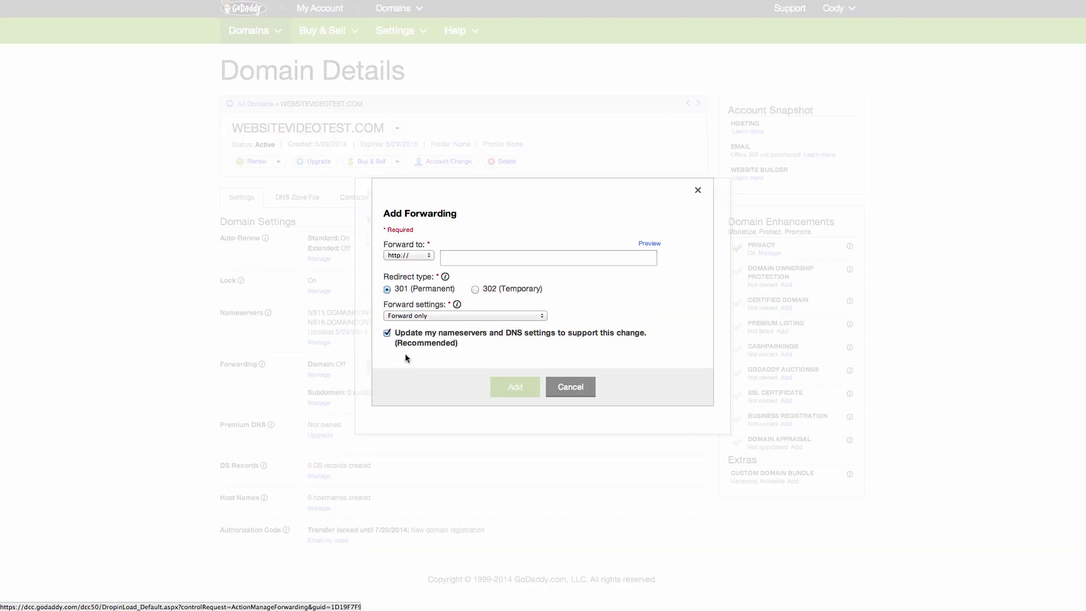
click(477, 253)
text(ww)
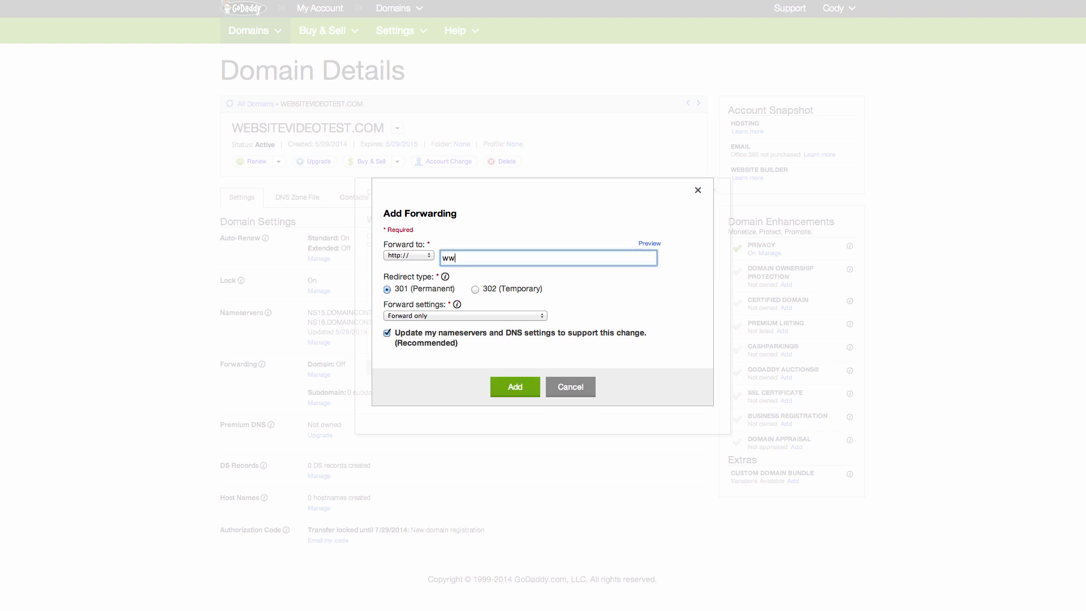
text(w.websitevideotest.com)
click(526, 380)
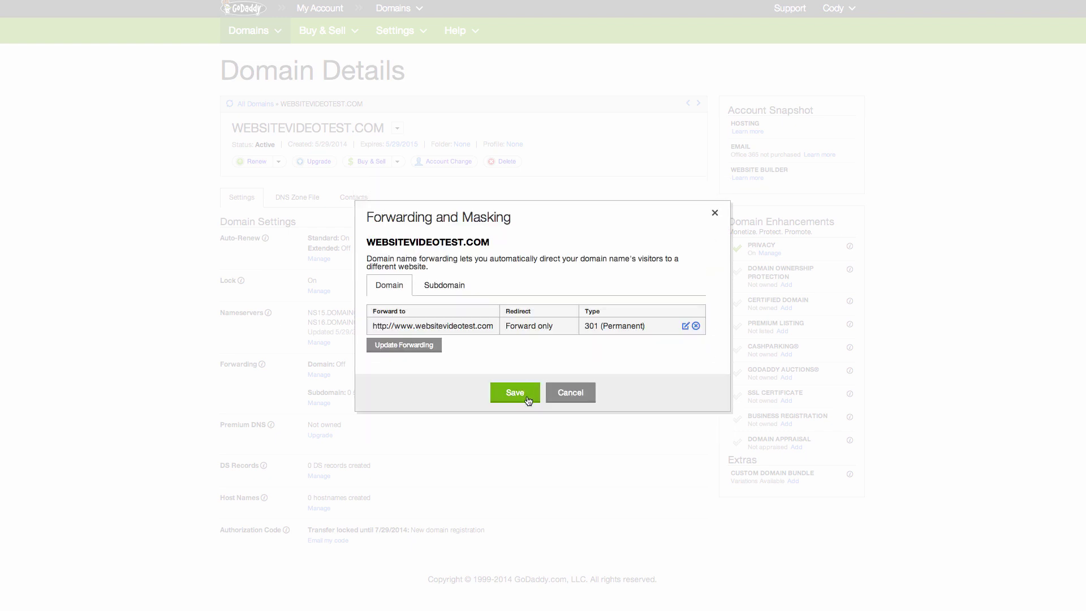
click(527, 399)
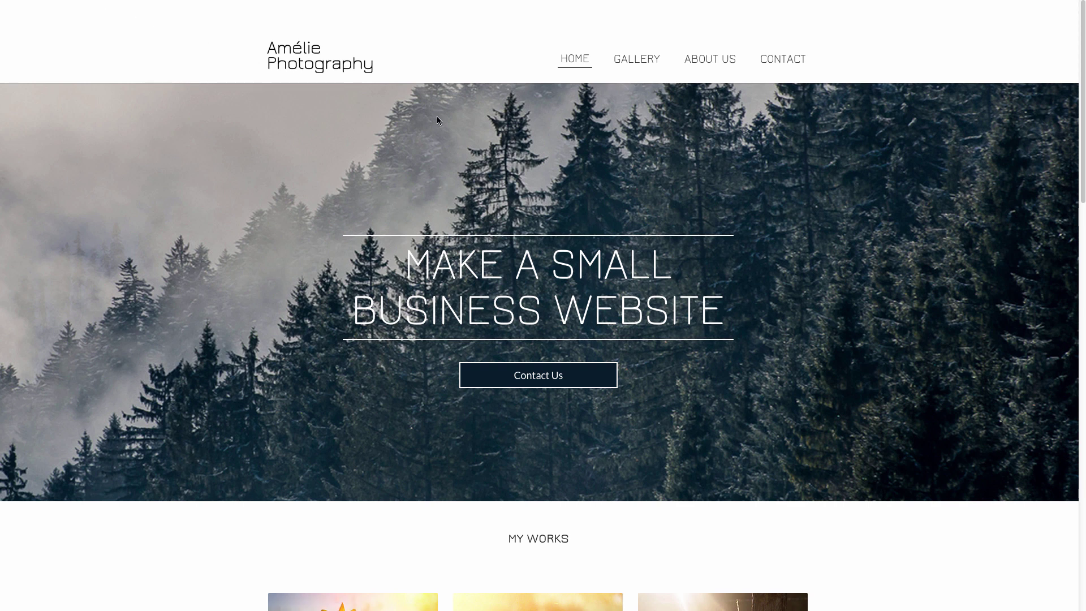
Scroll down through the live Amélie Photography site's sections and back to the top
scroll(437, 118, down, 2)
scroll(436, 124, down, 5)
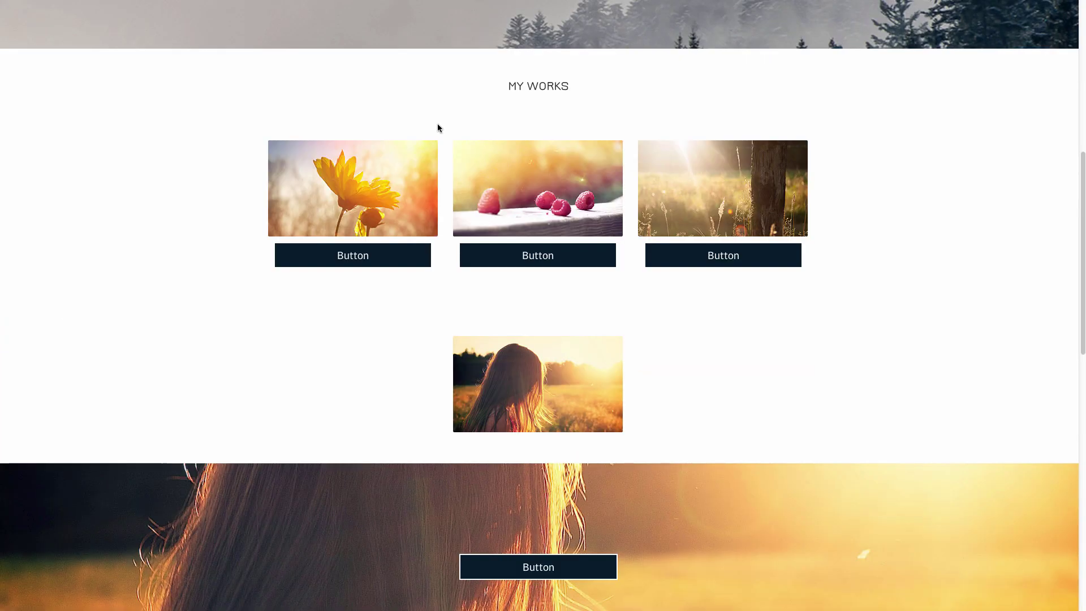
scroll(438, 128, down, 3)
scroll(438, 128, down, 2)
scroll(437, 128, down, 5)
scroll(437, 127, up, 1)
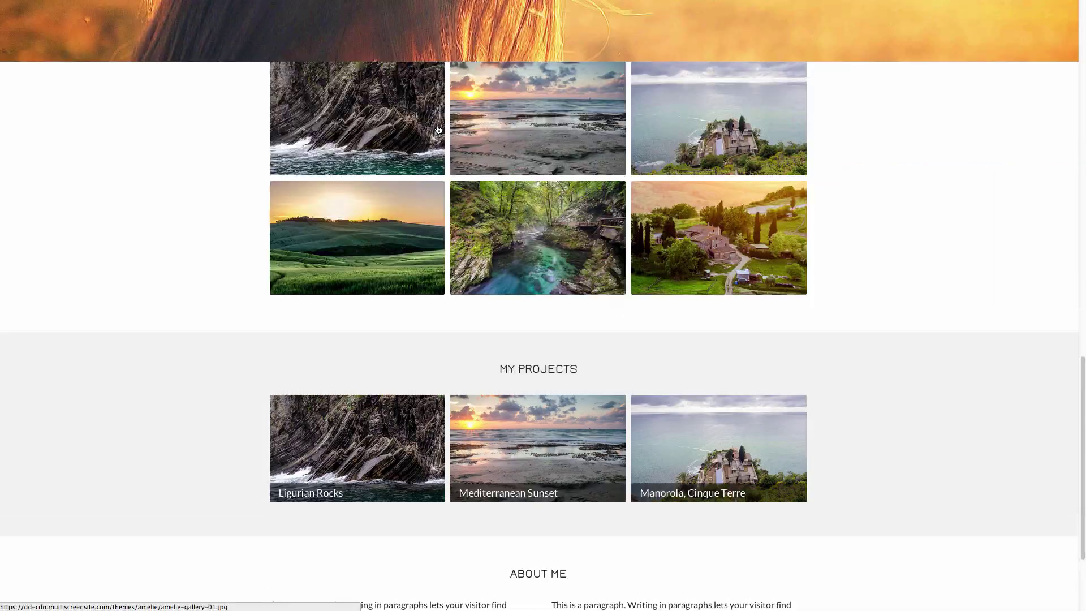
scroll(438, 128, up, 10)
scroll(436, 128, up, 4)
scroll(436, 128, up, 2)
scroll(436, 128, up, 1)
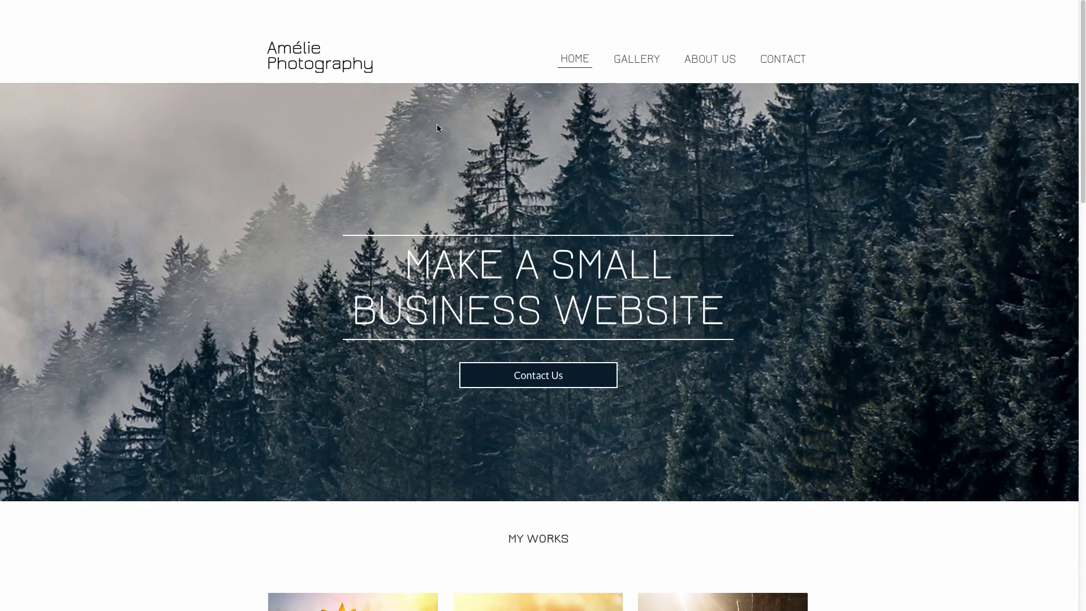